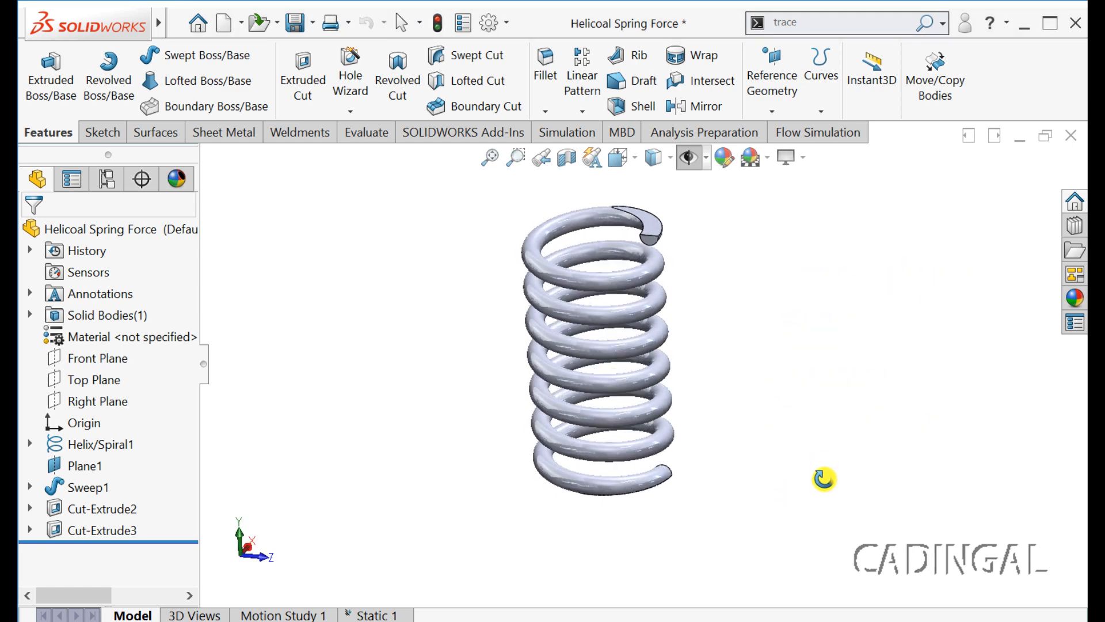
- Create a new static simulation study named Stiffness for the helical spring
click(556, 133)
click(32, 71)
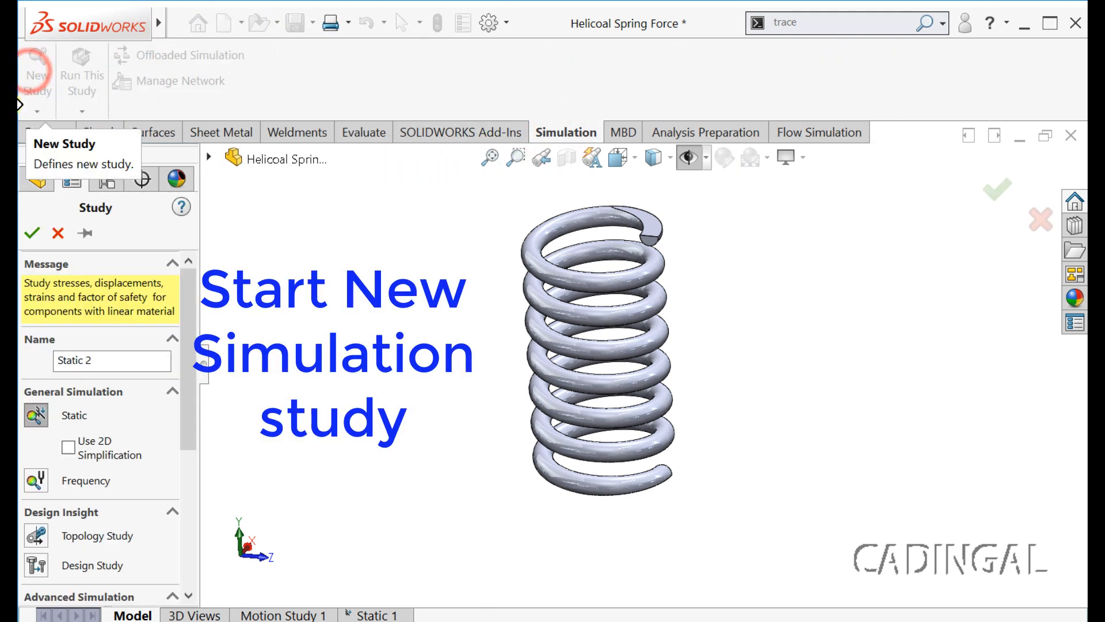
drag(49, 361, 20, 368)
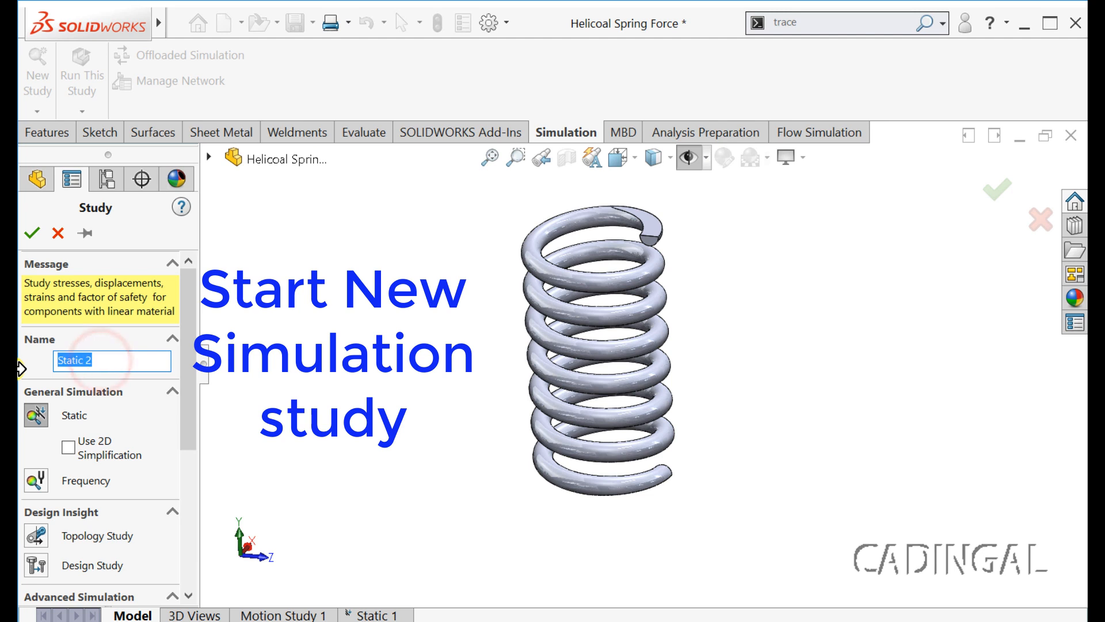
text(Stiffness)
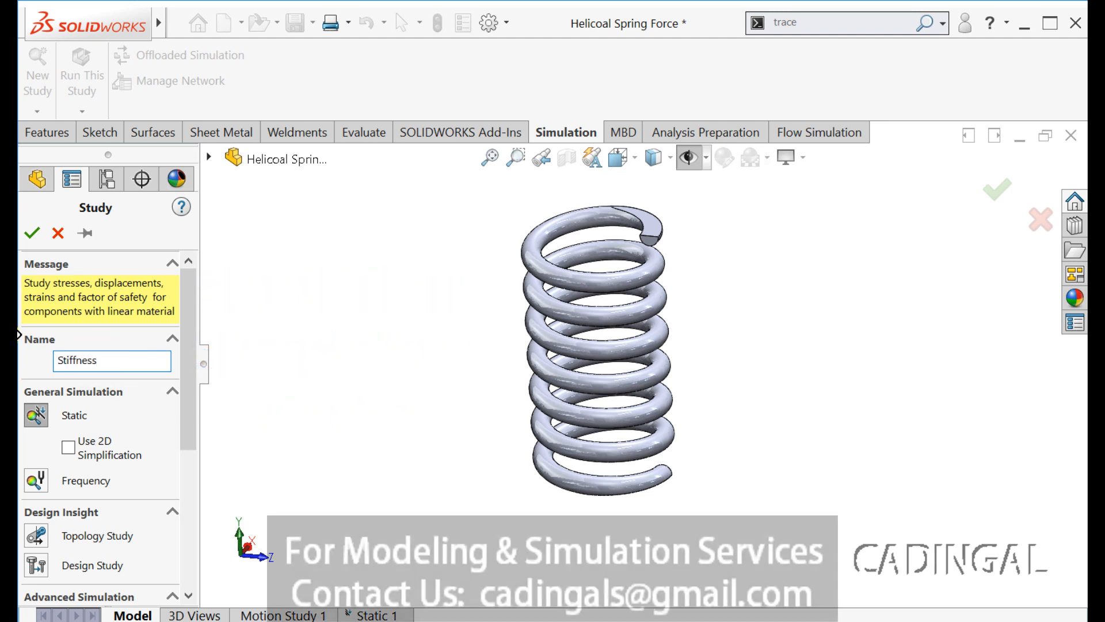
click(31, 232)
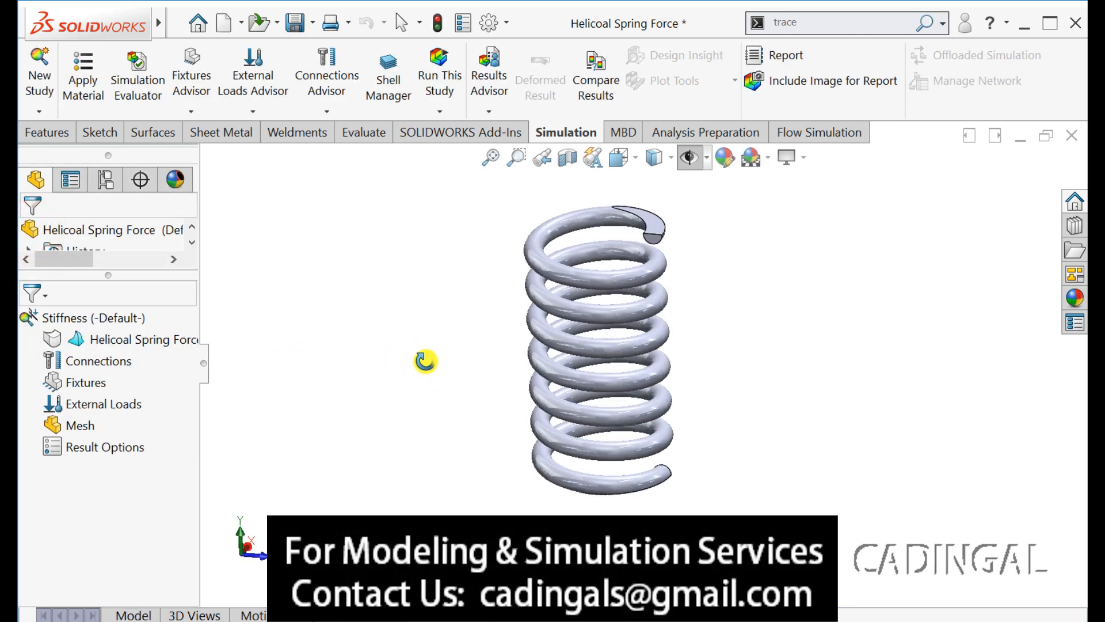
- Assign the favorite material Plain Carbon Steel to the spring body
right_click(97, 341)
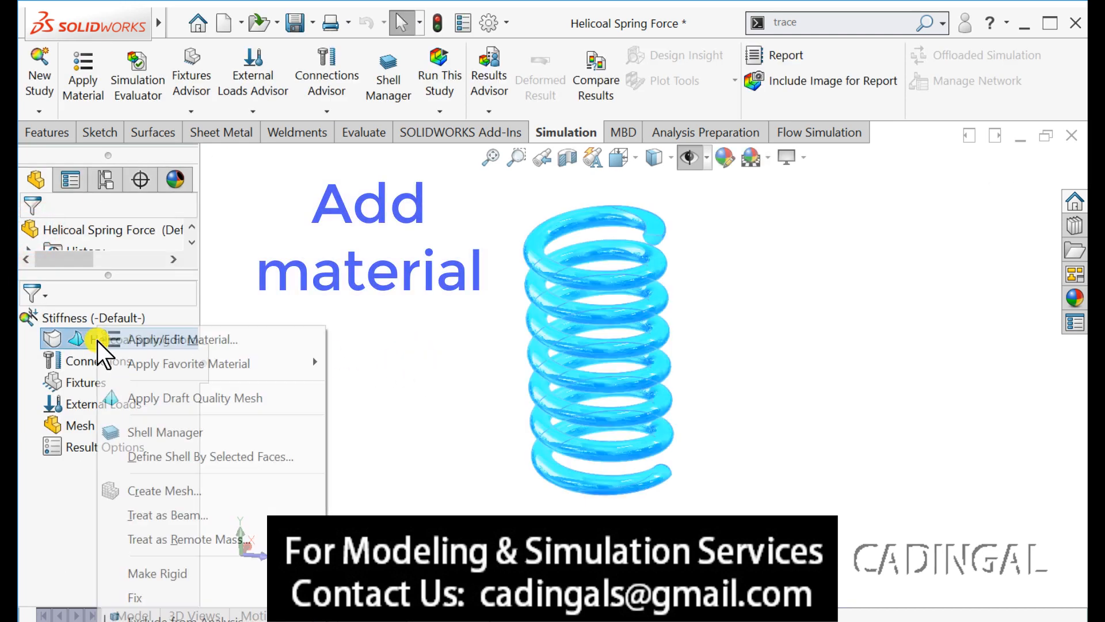
mouse_move(164, 362)
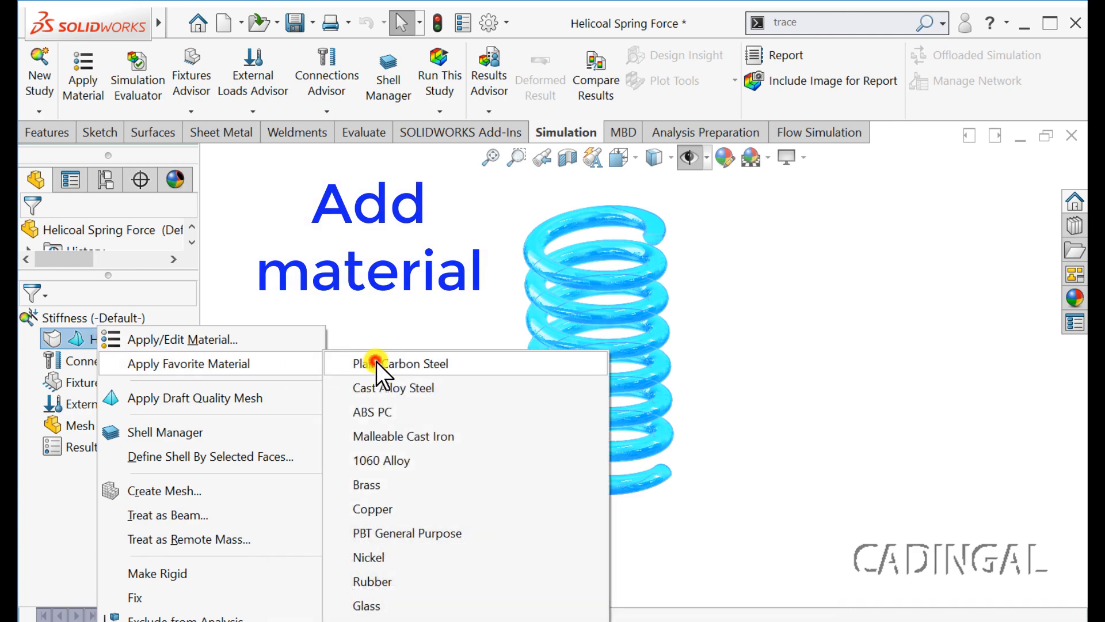
click(372, 363)
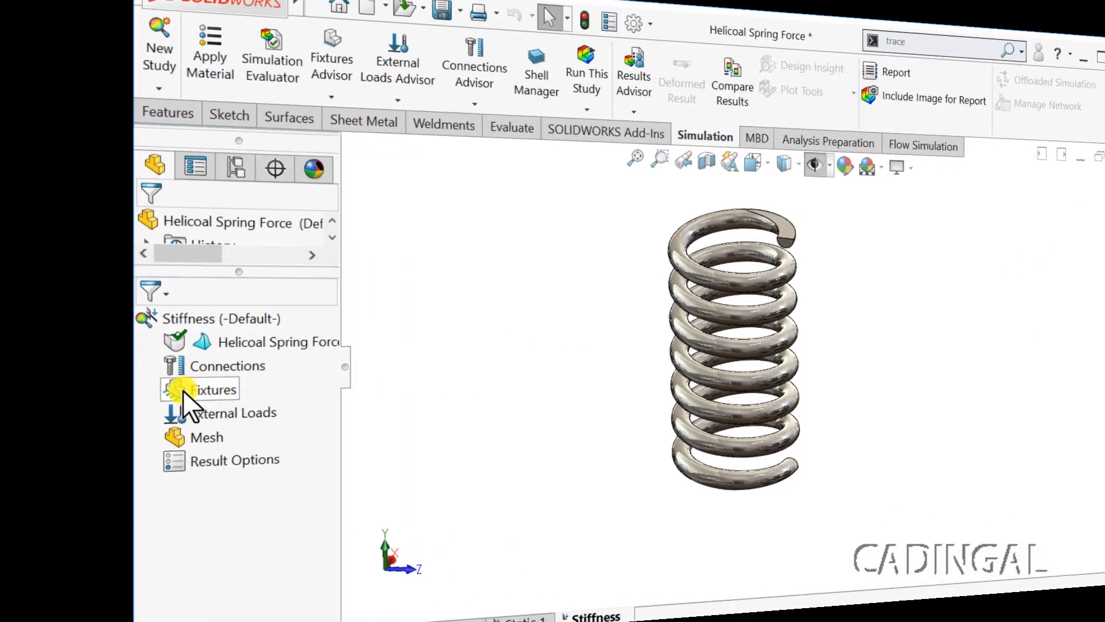
- Apply a Fixed Geometry fixture to the flat cut face at the lower end of the spring
right_click(182, 390)
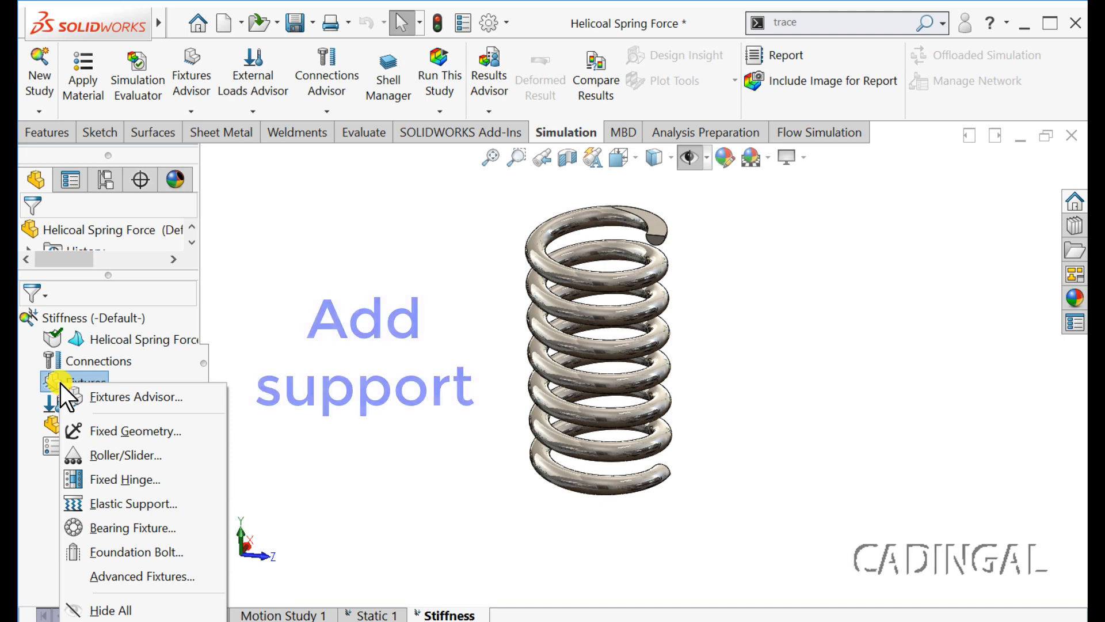
click(99, 429)
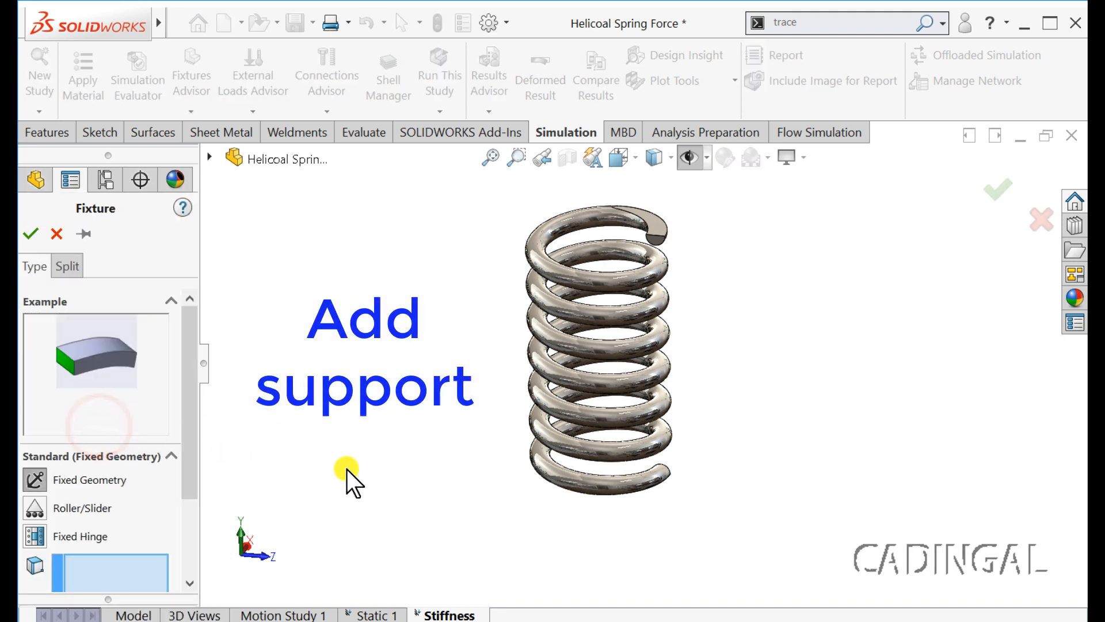
middle_drag(400, 480, 402, 306)
scroll(654, 438, down, 3)
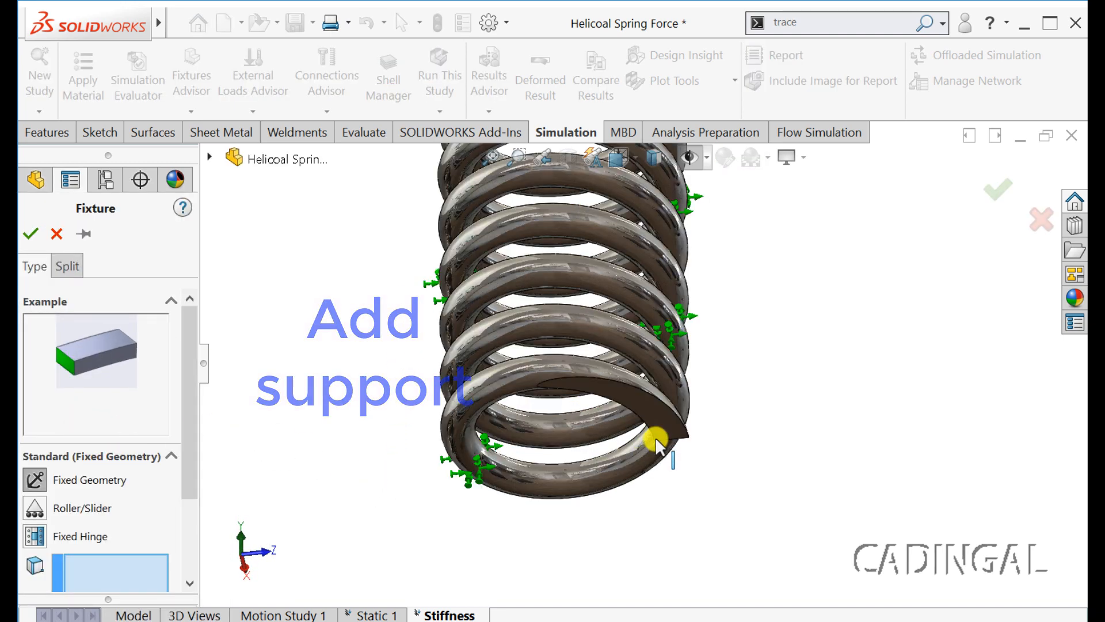
click(659, 426)
click(31, 233)
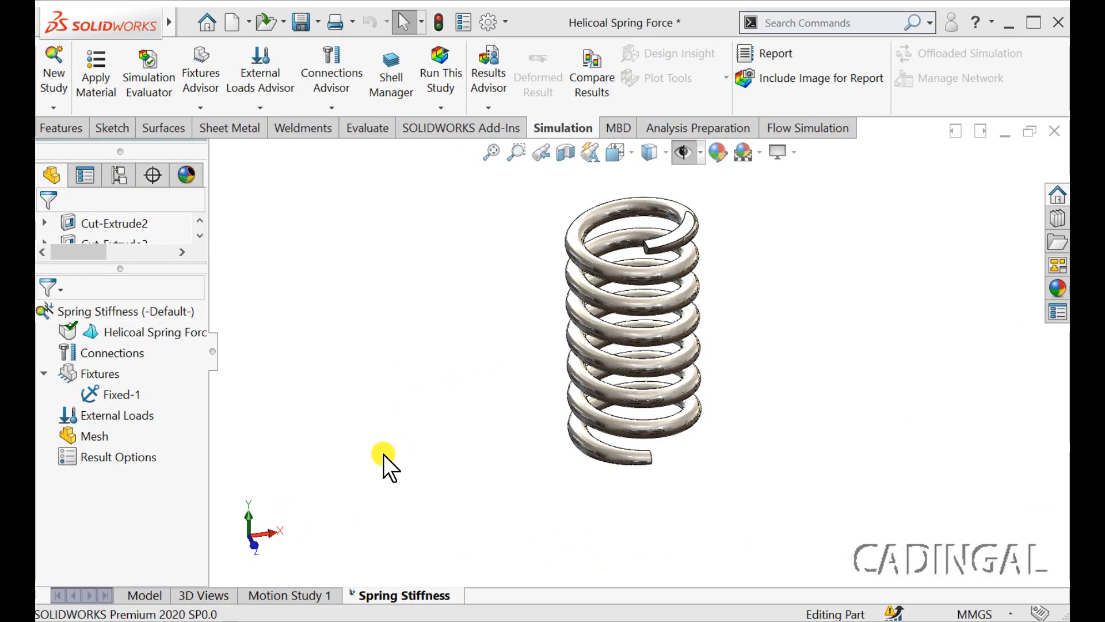
- Define a No Penetration contact set with Self-Contact on the spring's helical coil face
mouse_move(383, 455)
middle_down()
mouse_move(387, 419)
mouse_move(392, 445)
middle_up()
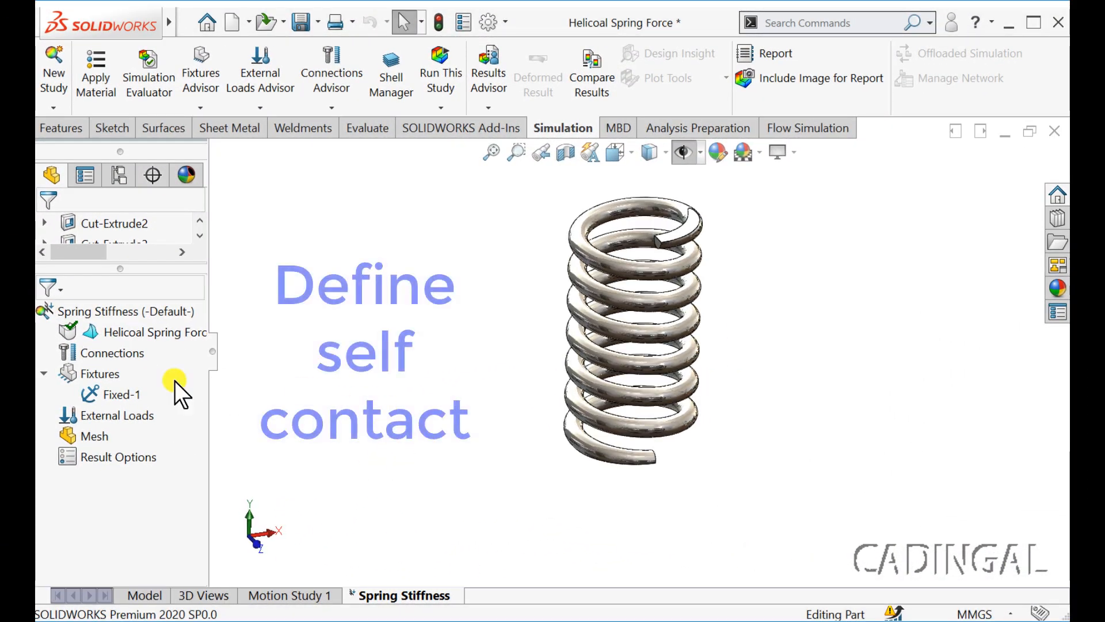
right_click(117, 355)
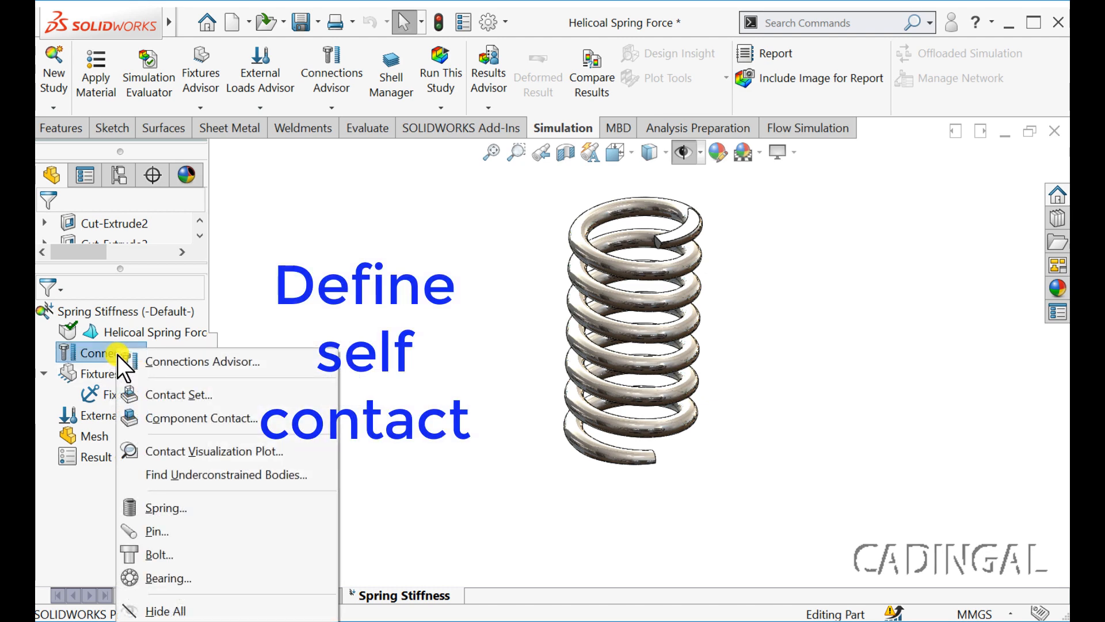
click(172, 396)
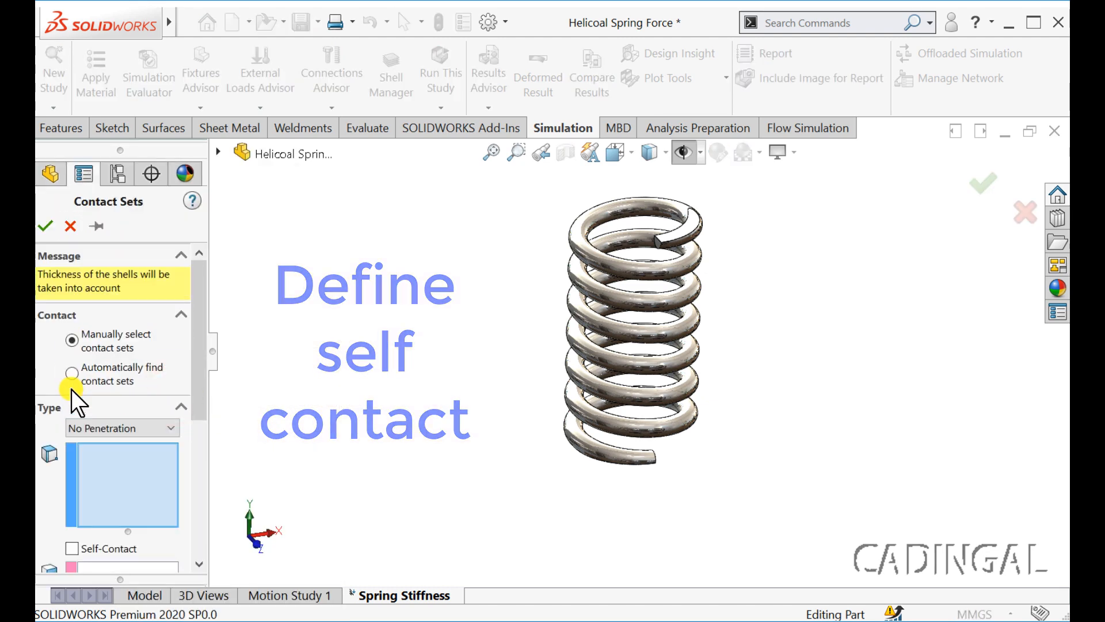
drag(198, 396, 198, 420)
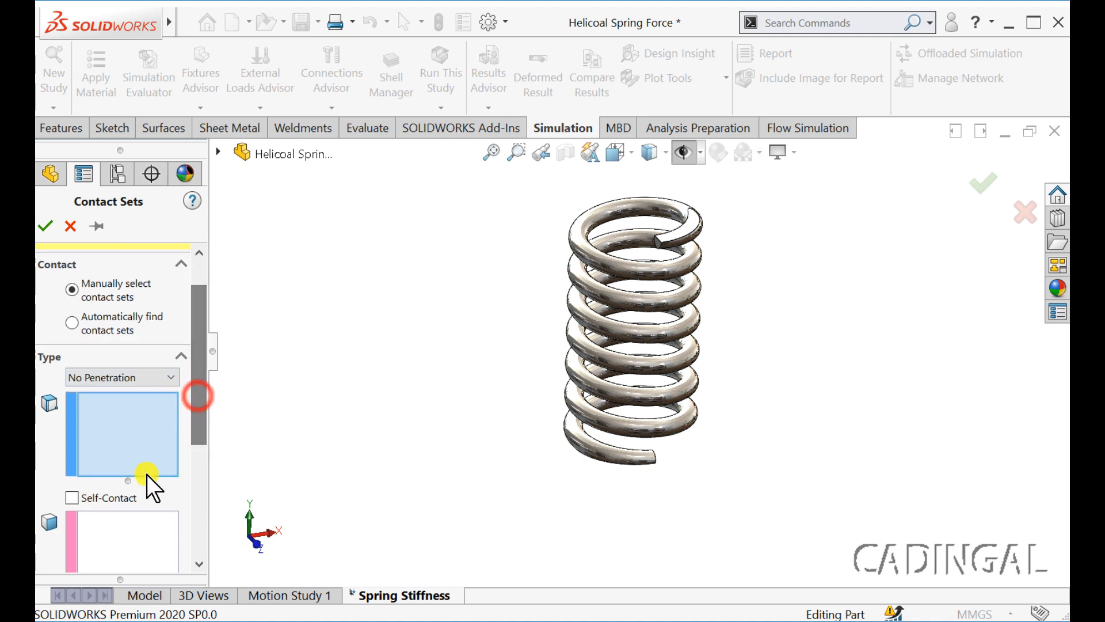
click(71, 499)
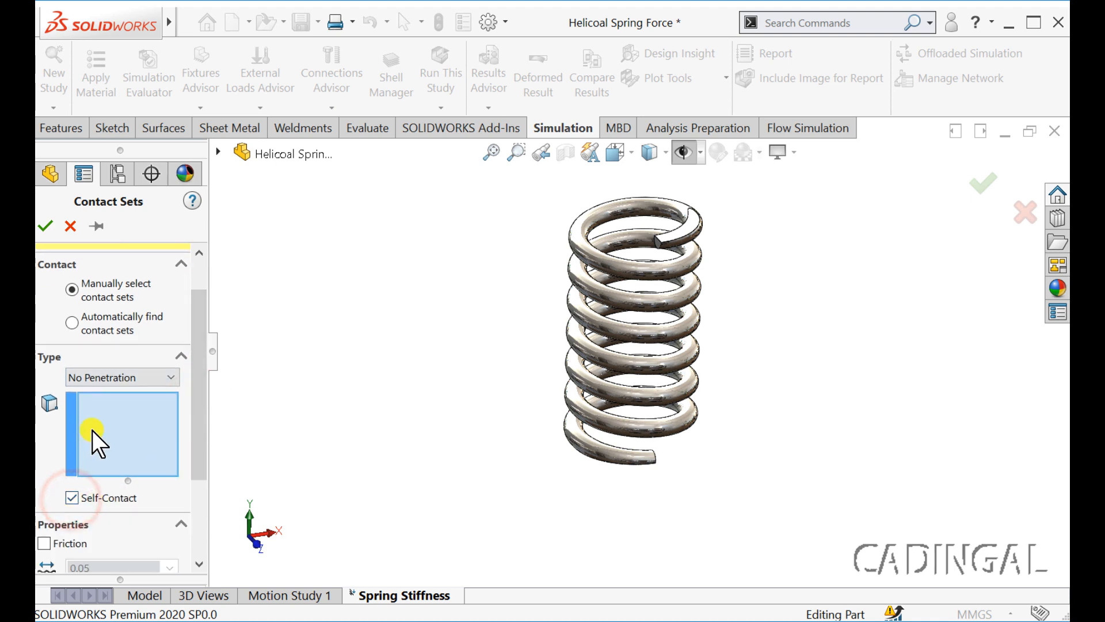
click(589, 293)
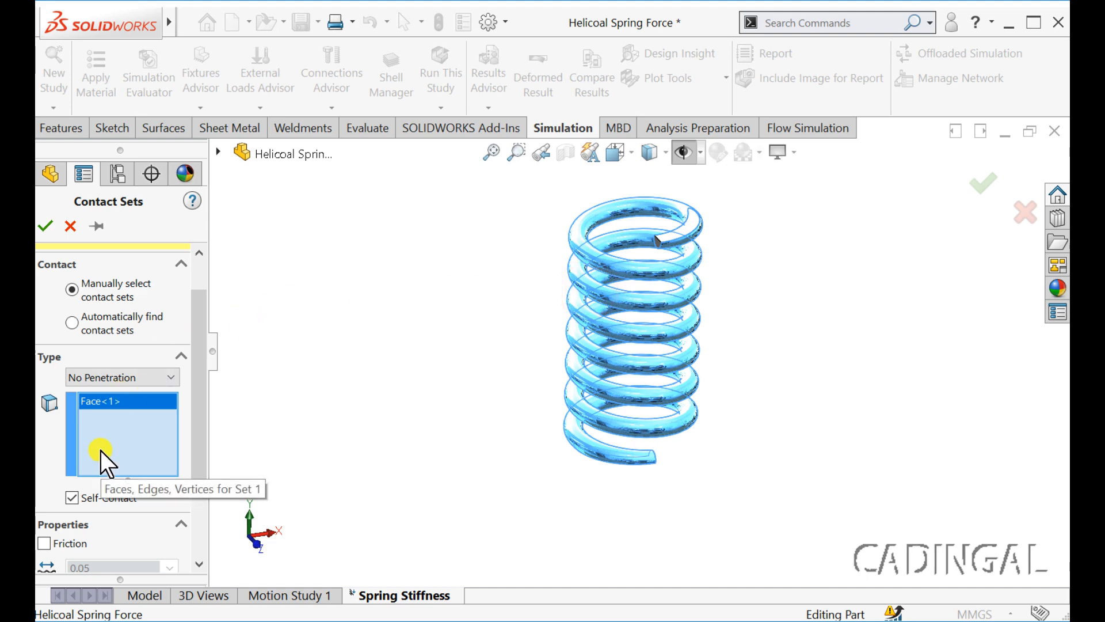
click(43, 225)
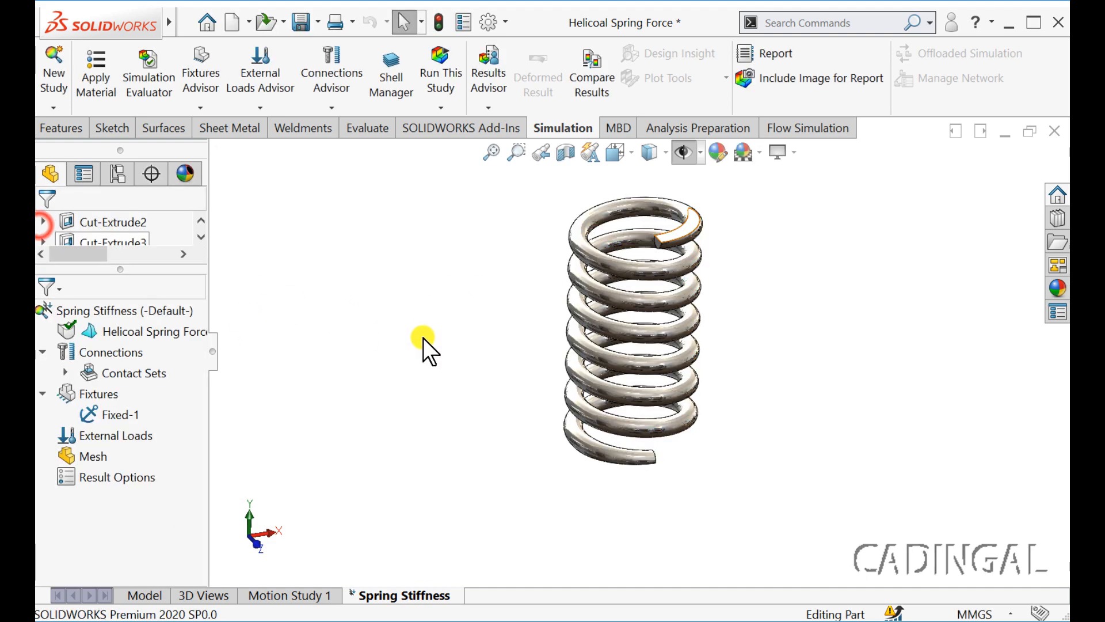
- Apply a 50 N force normal to the flat cut face at the upper end of the spring
mouse_move(424, 347)
middle_down()
mouse_move(419, 329)
mouse_move(418, 349)
middle_up()
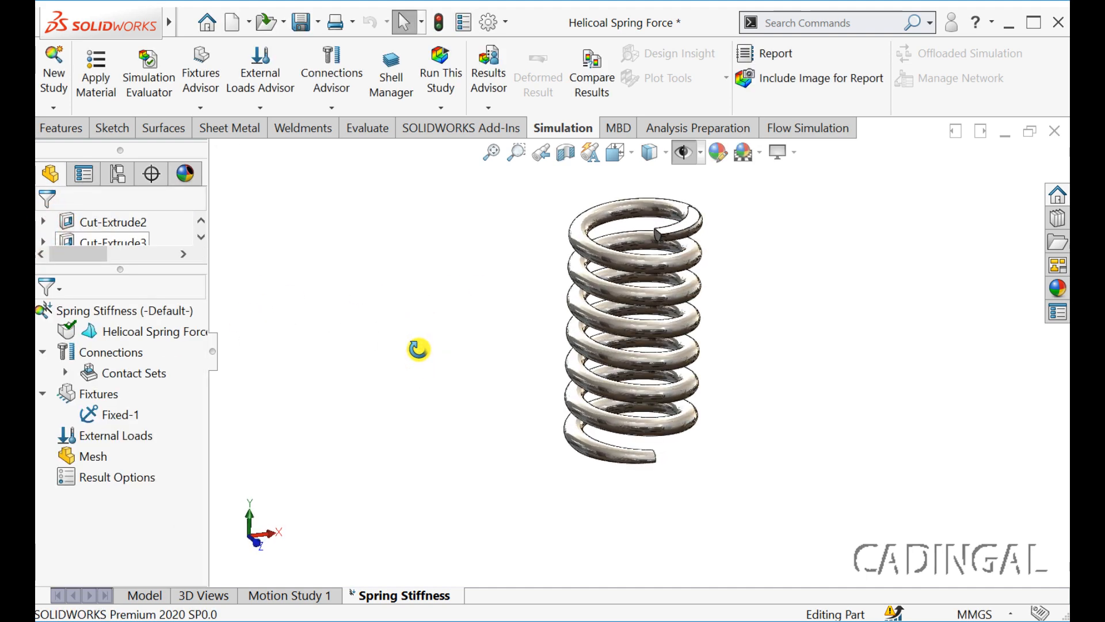
right_click(107, 438)
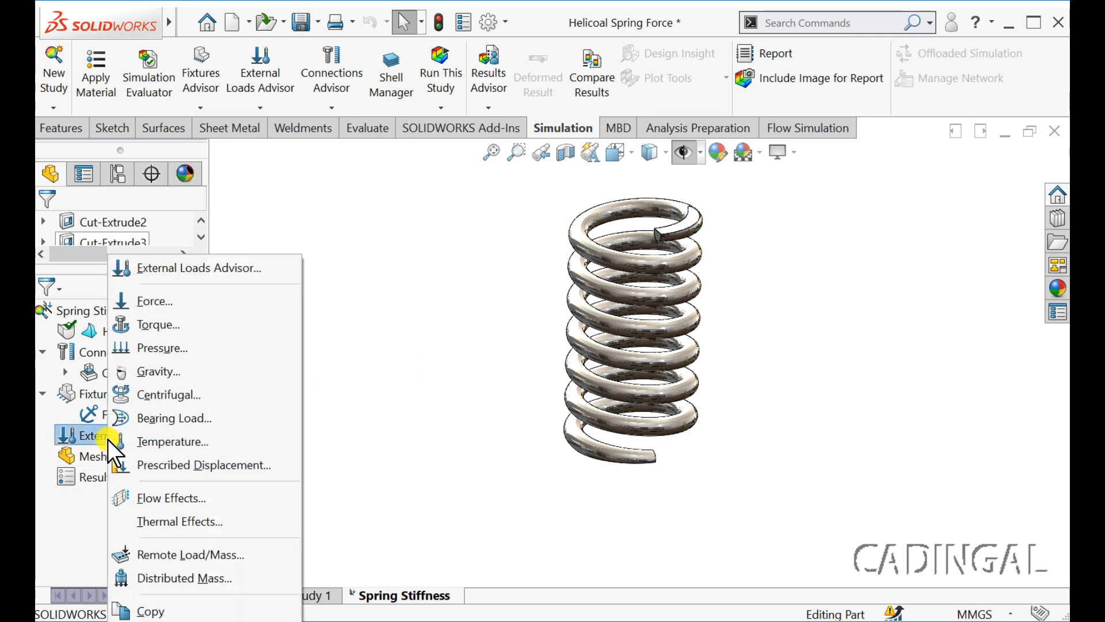
click(147, 301)
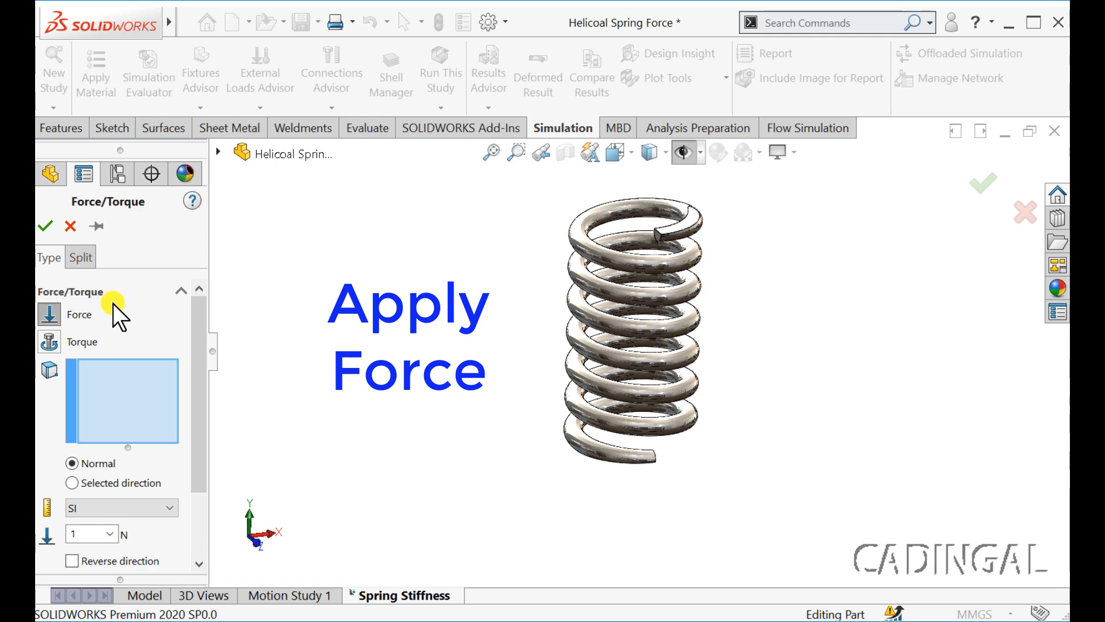
click(686, 230)
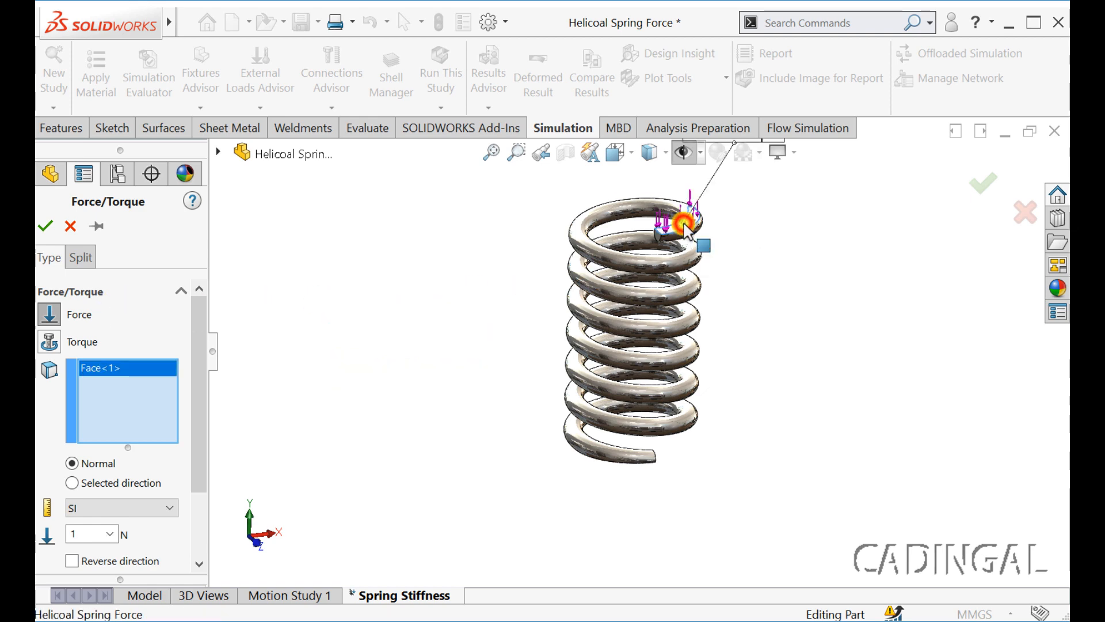
scroll(688, 222, down, 5)
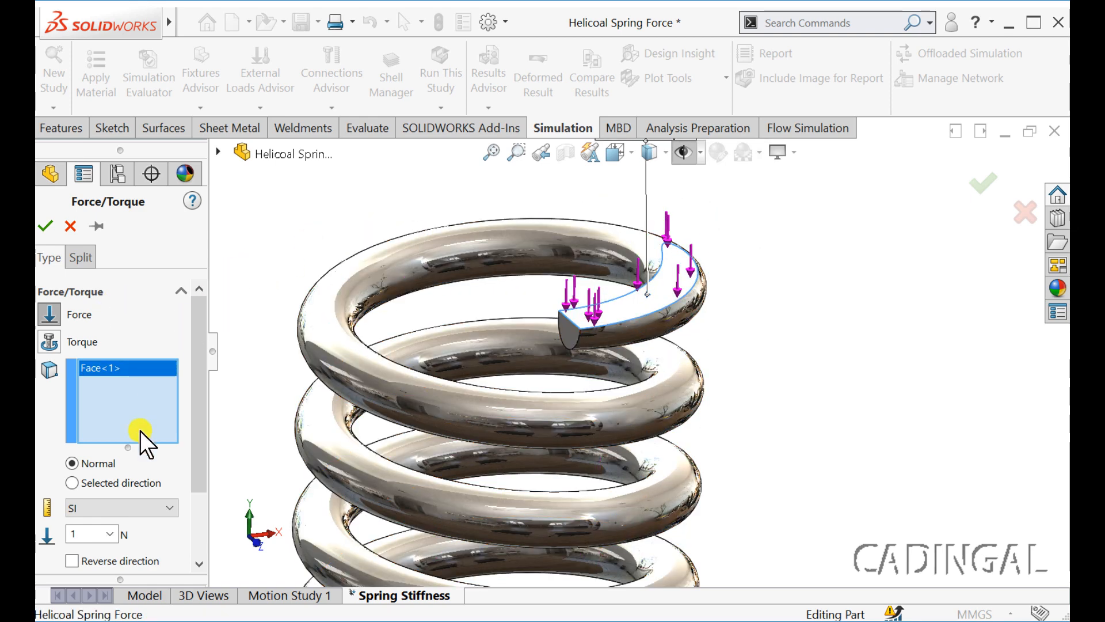
double_click(88, 532)
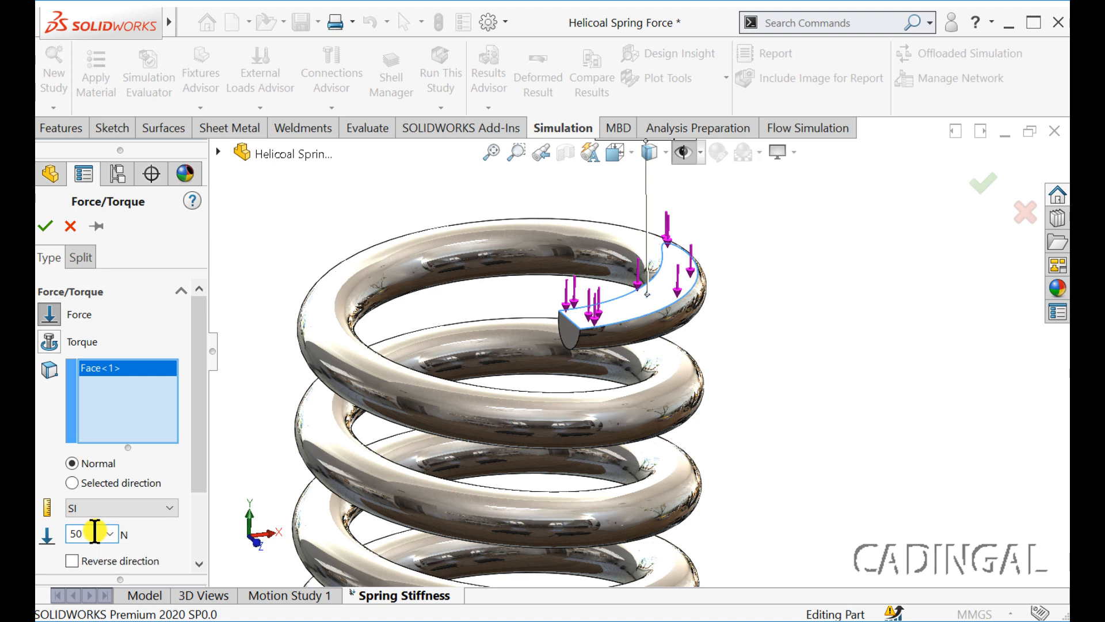
click(47, 228)
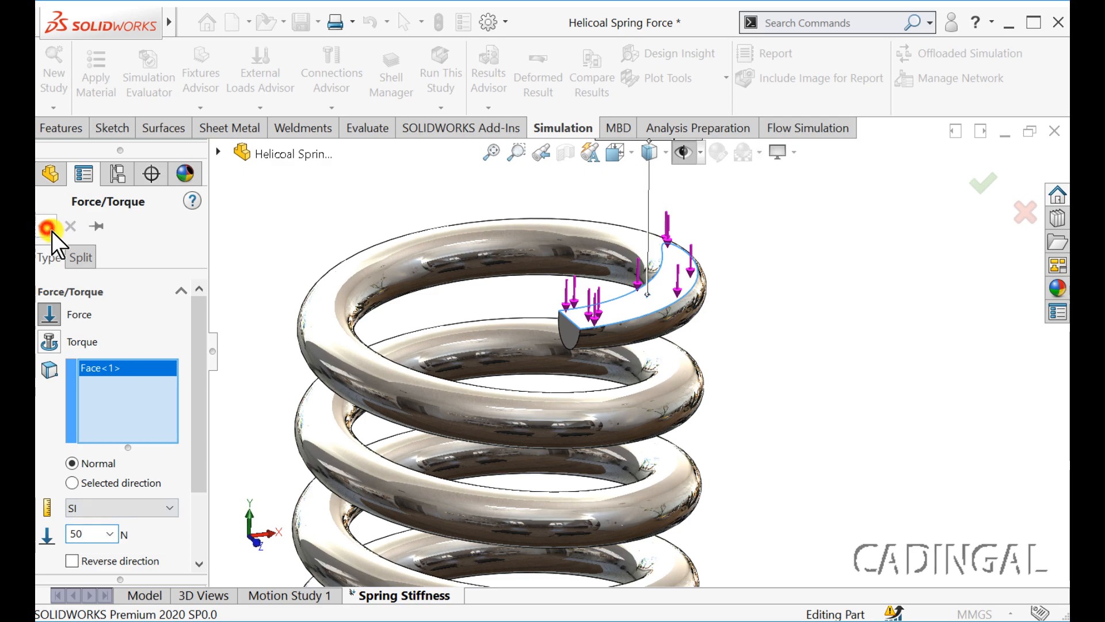
- Add a Use Reference Geometry fixture on the spring's helical coil face with Front Plane as the reference
scroll(372, 365, up, 5)
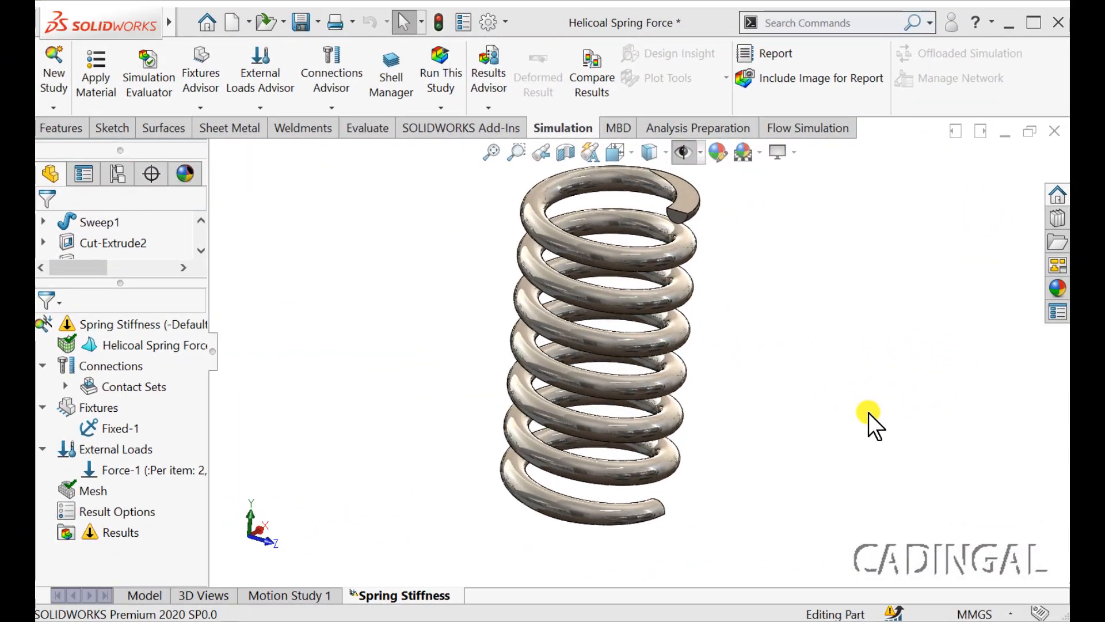
right_click(99, 405)
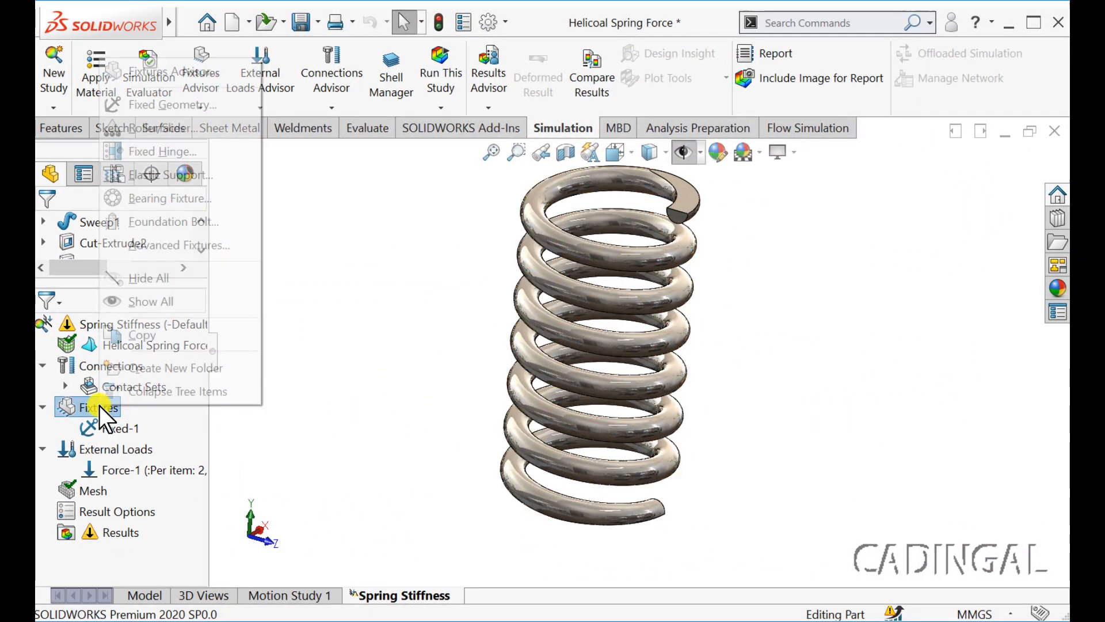
click(178, 105)
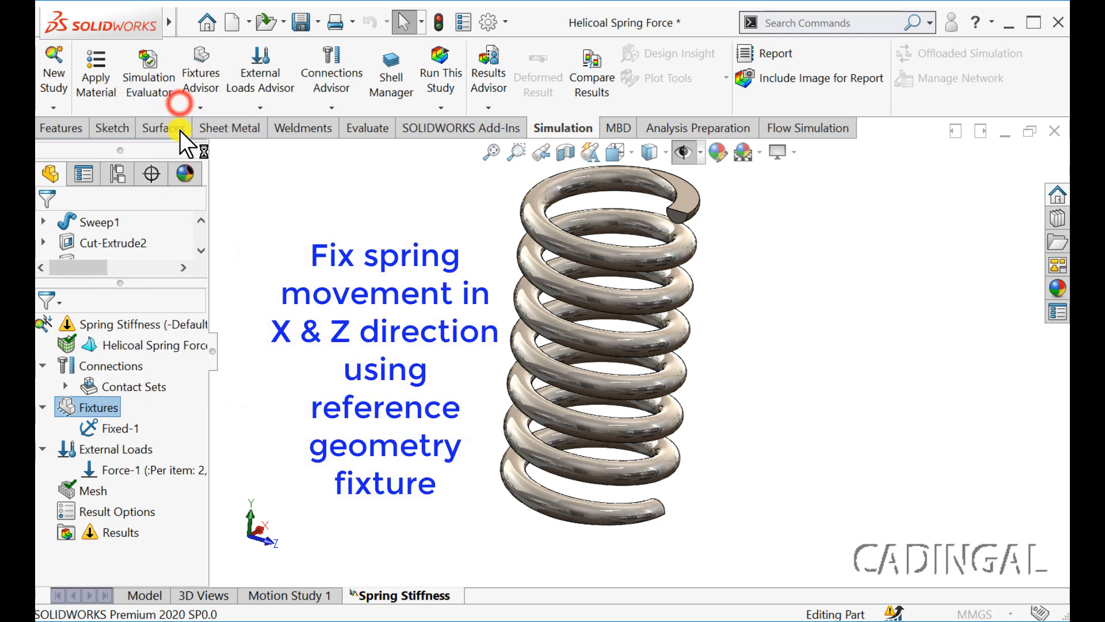
drag(200, 432, 202, 505)
click(91, 528)
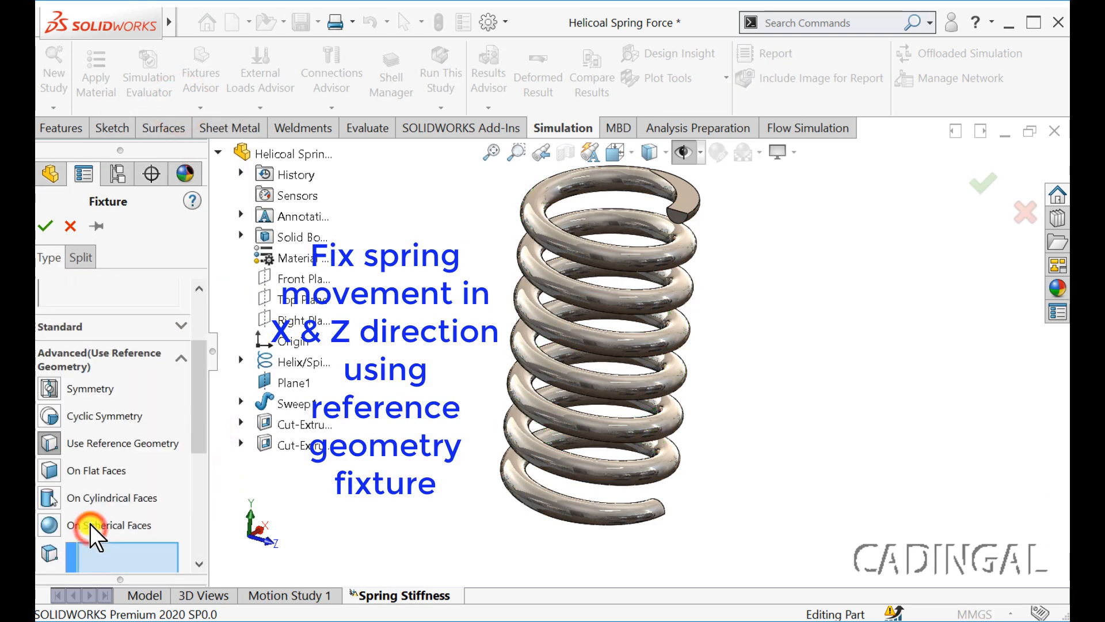
click(50, 447)
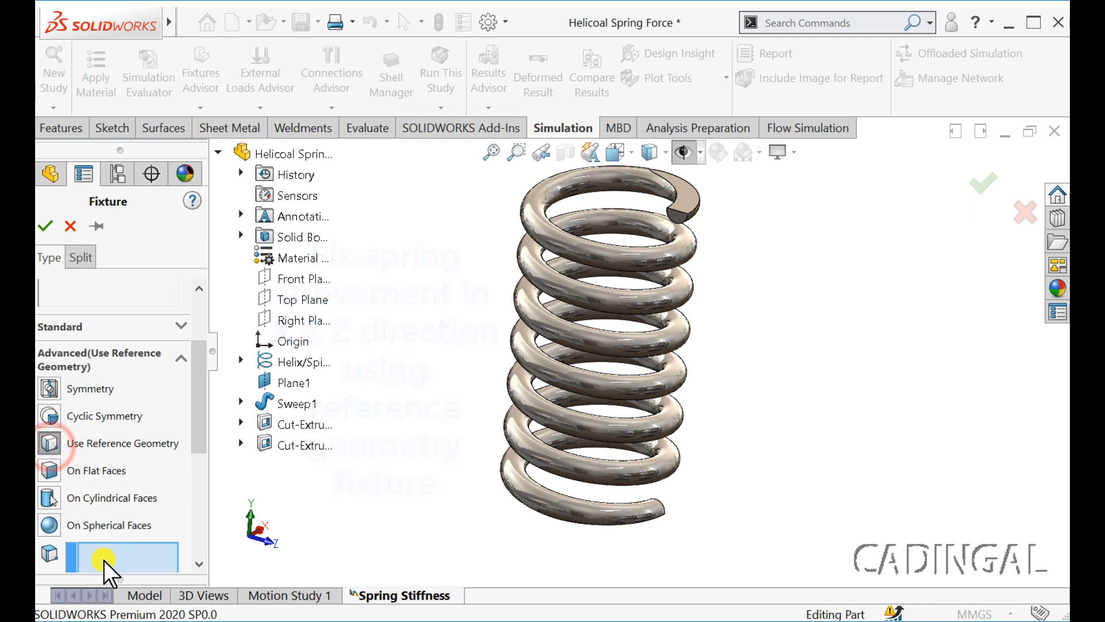
drag(193, 426, 198, 468)
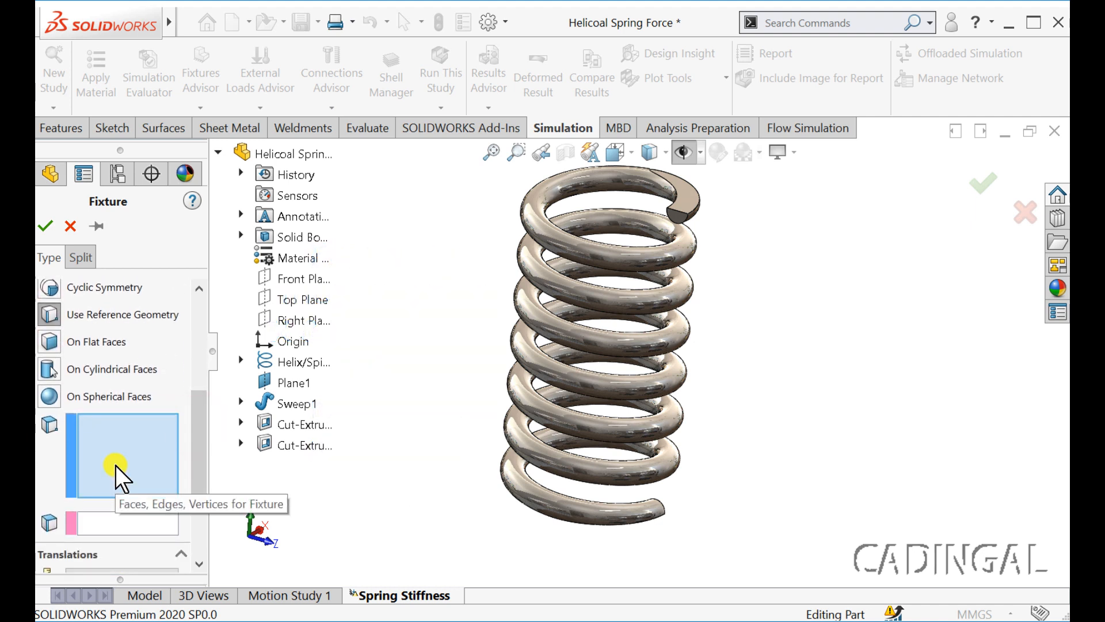
click(553, 427)
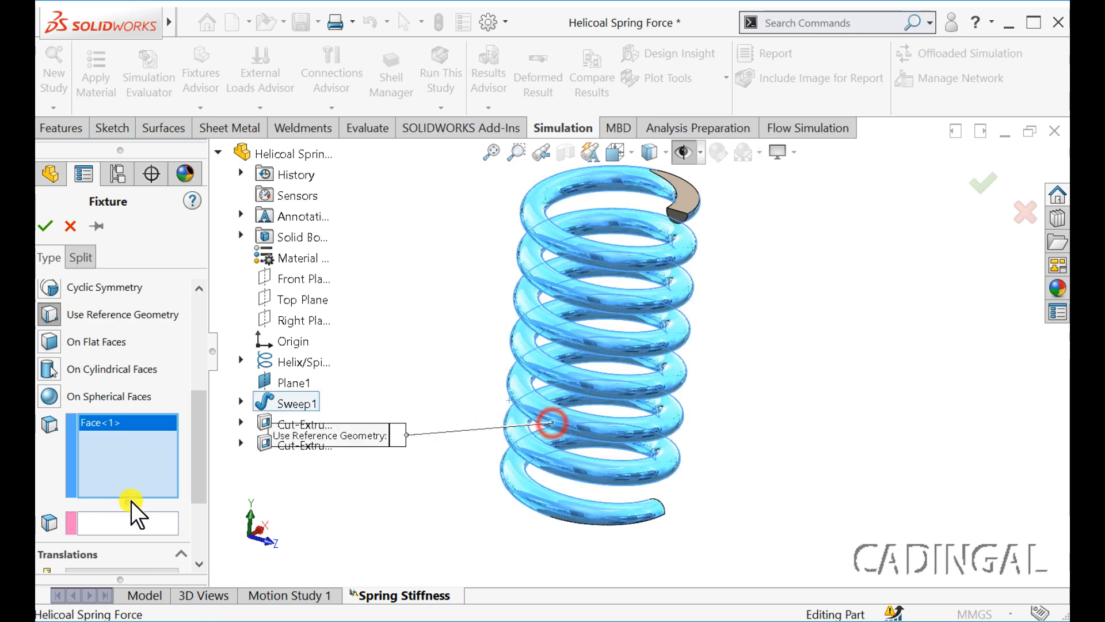
click(106, 527)
click(269, 279)
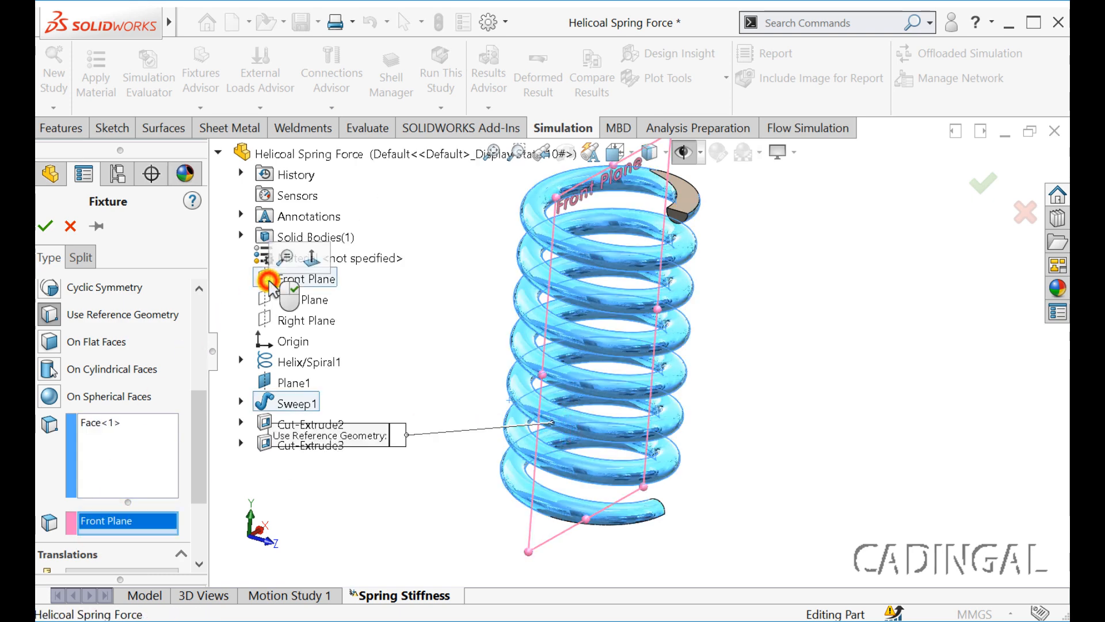
- Restrain the reference-geometry fixture's translations along plane direction 1 and normal to the Front Plane at 0 mm
drag(192, 415, 186, 496)
click(46, 475)
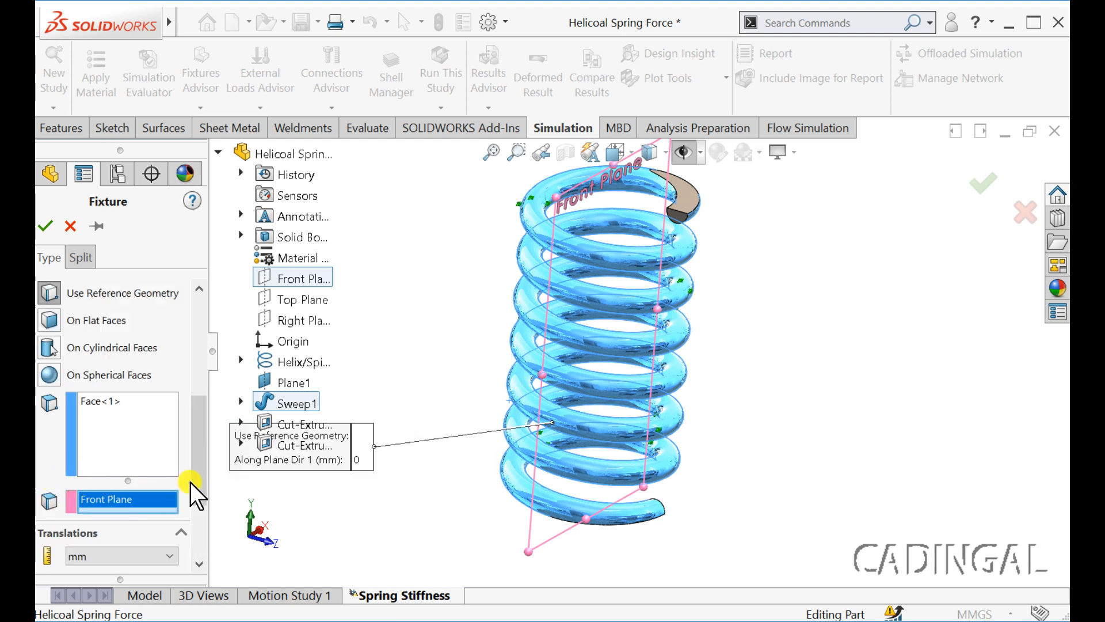
drag(190, 483, 199, 520)
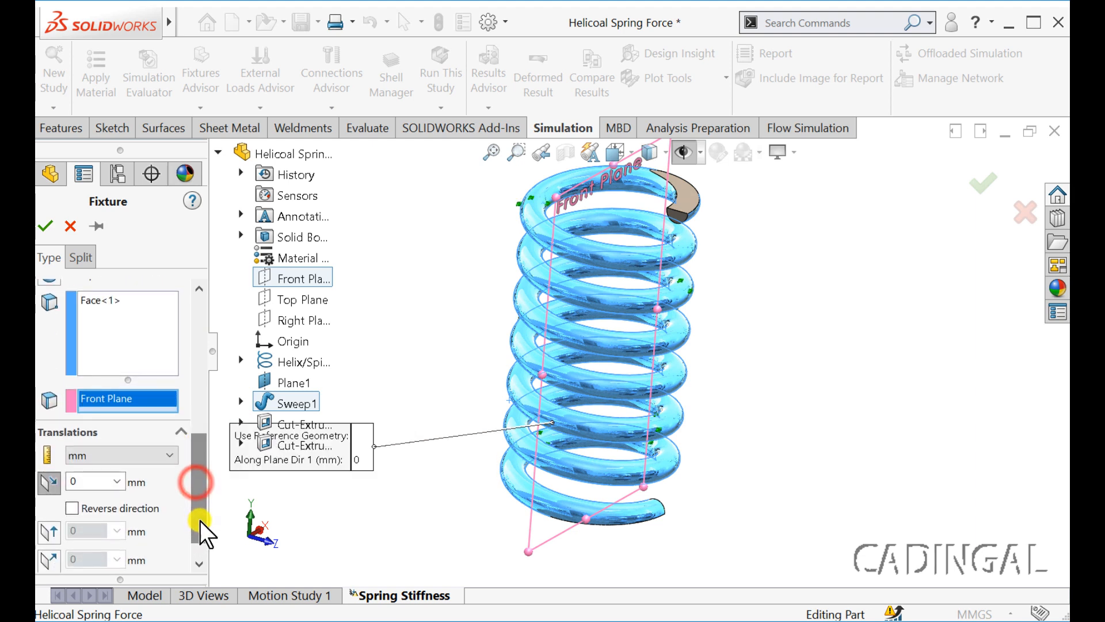
click(47, 562)
drag(201, 482, 199, 540)
- Set the fixture's symbol size to 200 and accept the reference-geometry fixture
click(118, 556)
double_click(117, 537)
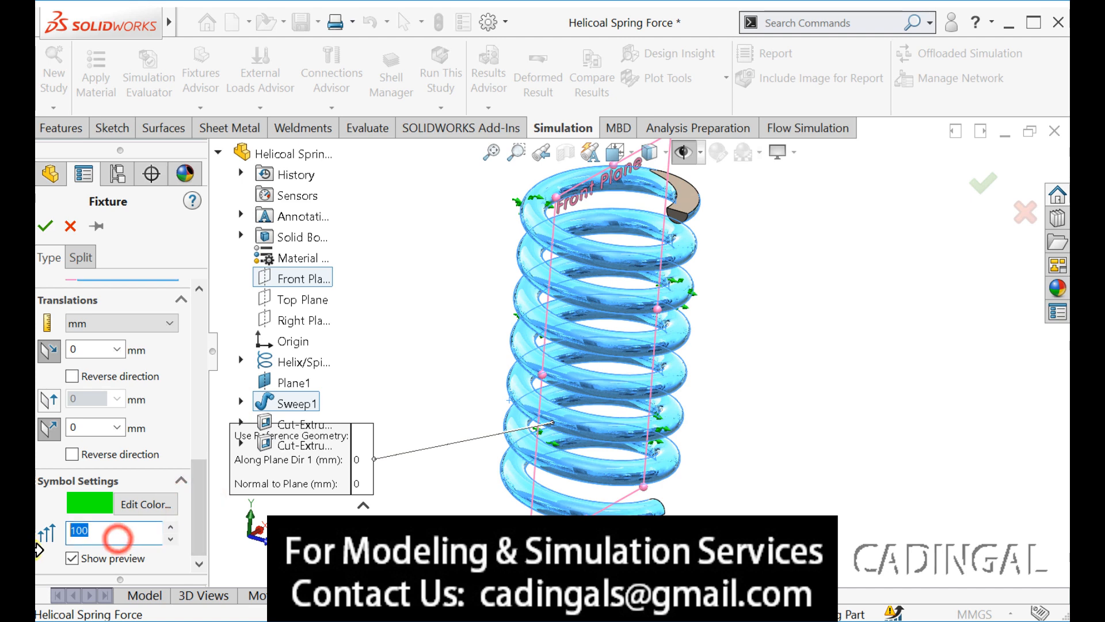
text(2)
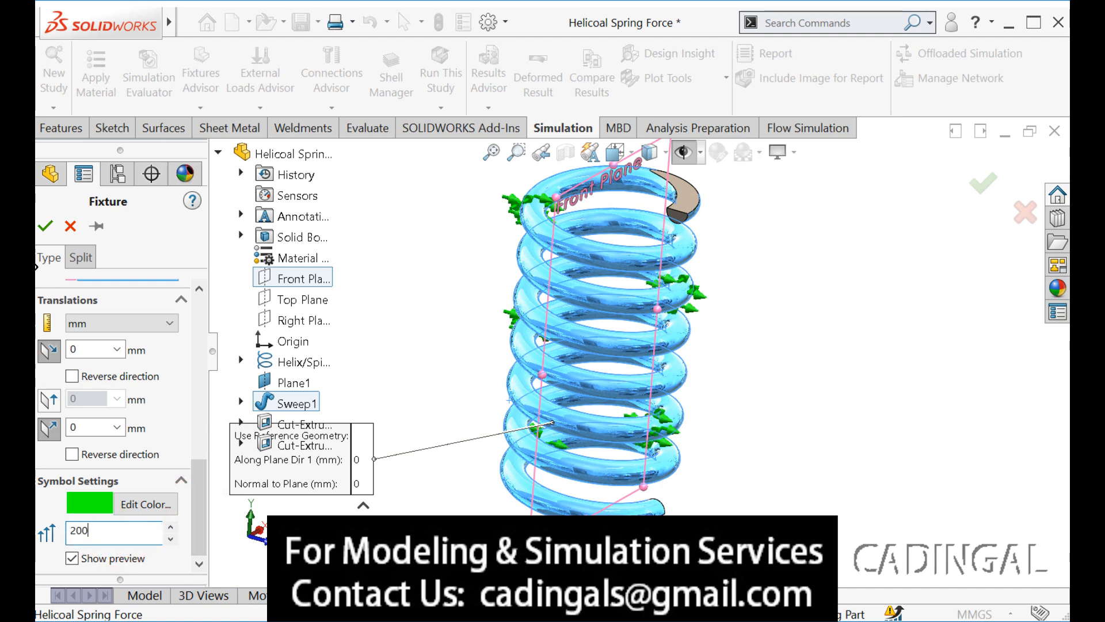
click(45, 225)
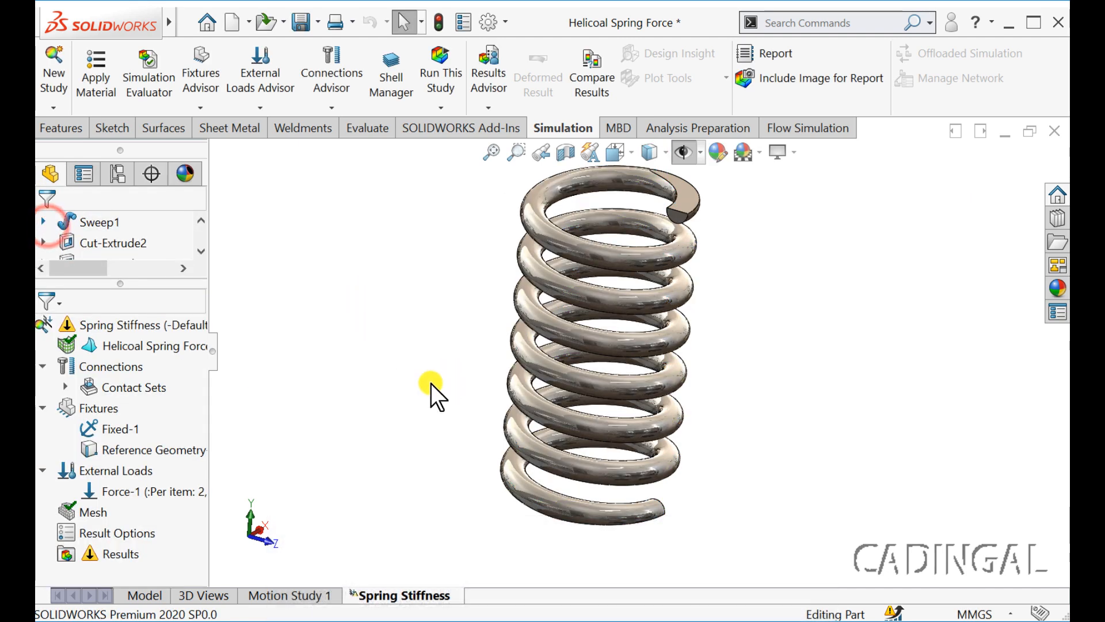
scroll(429, 410, up, 2)
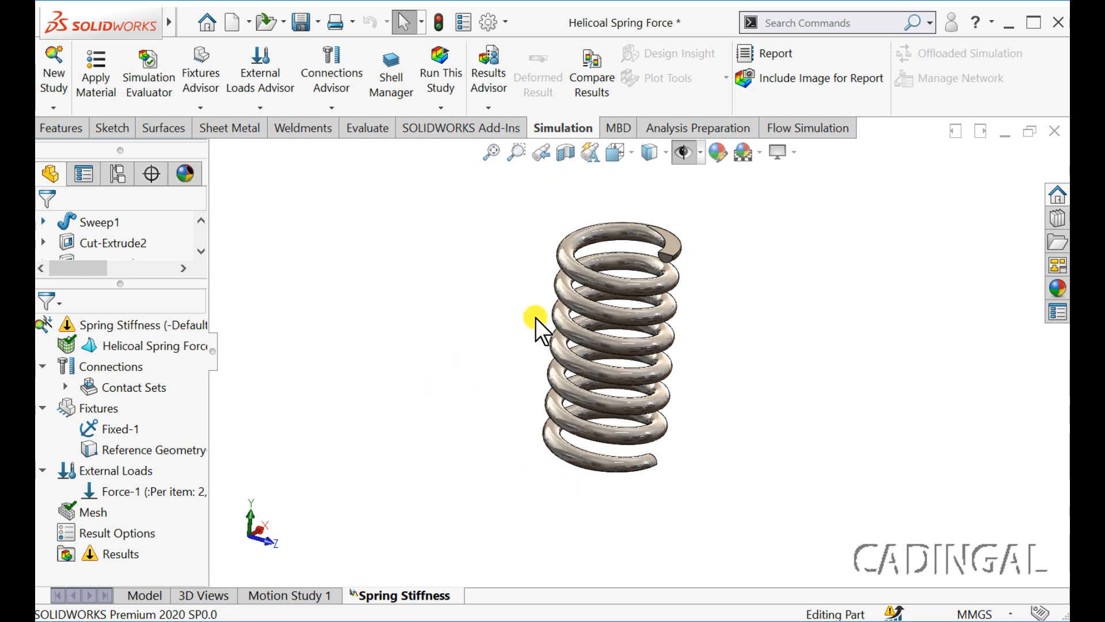
scroll(536, 318, down, 1)
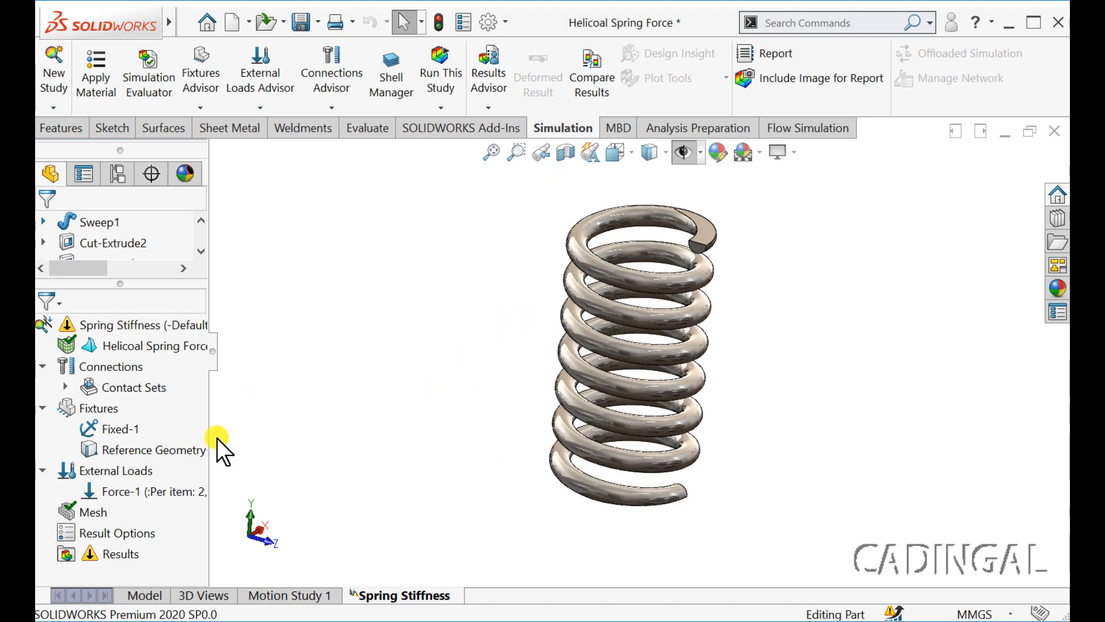
right_click(154, 492)
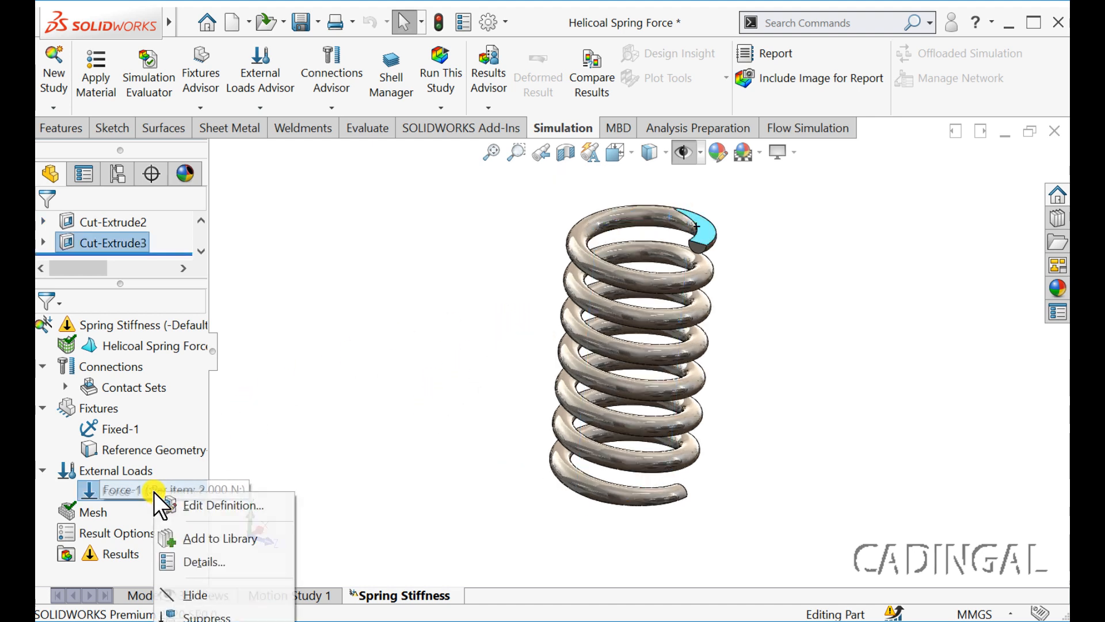
click(319, 463)
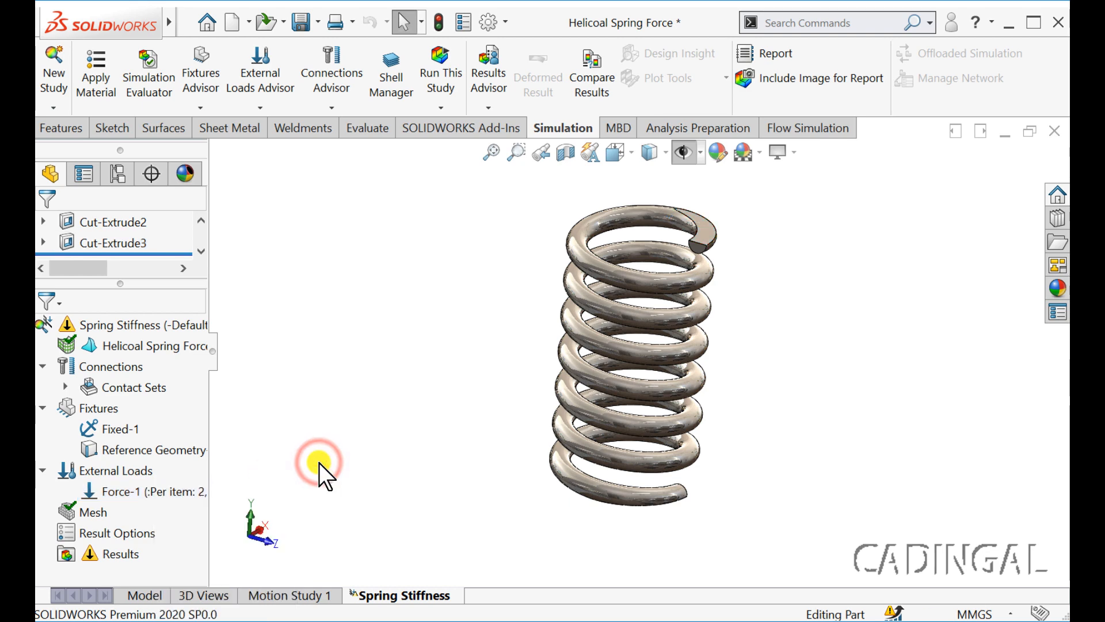
right_click(149, 346)
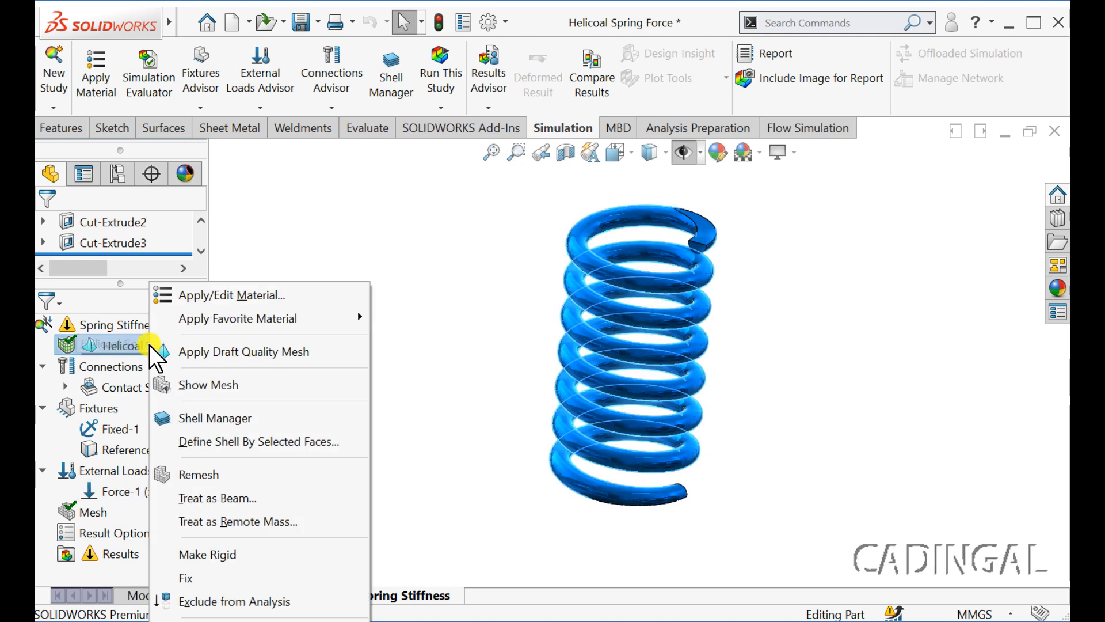
click(499, 357)
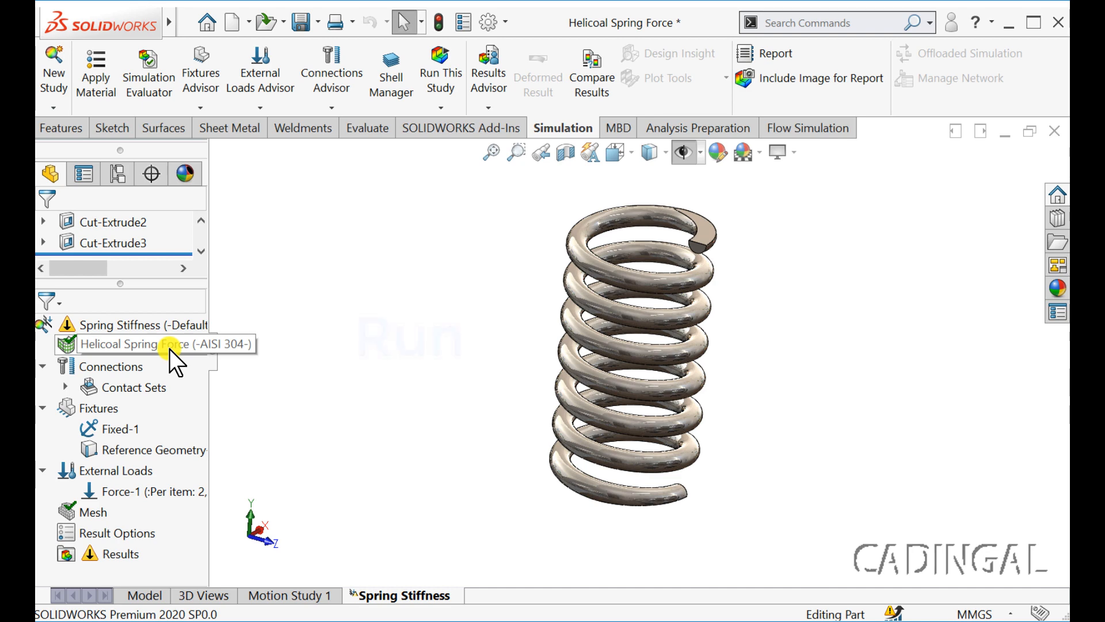
- Run the Spring Stiffness study, letting the solver continue past the external force imbalance
click(442, 71)
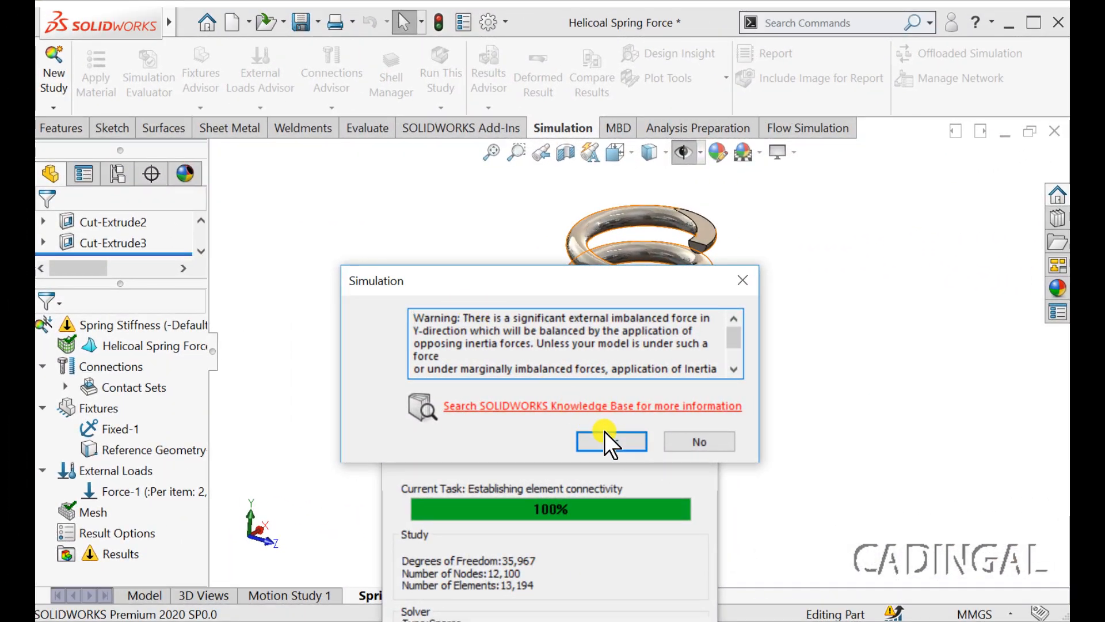
click(605, 440)
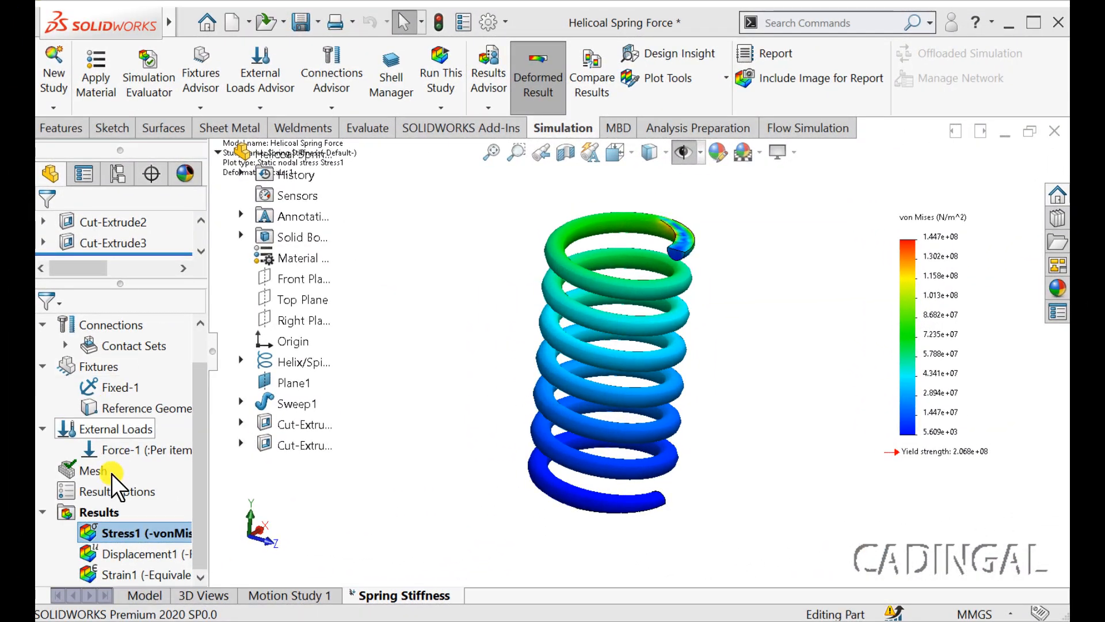
- Set the von Mises stress plot's units to N/mm^2 (MPa) and its legend number format to floating
right_click(124, 536)
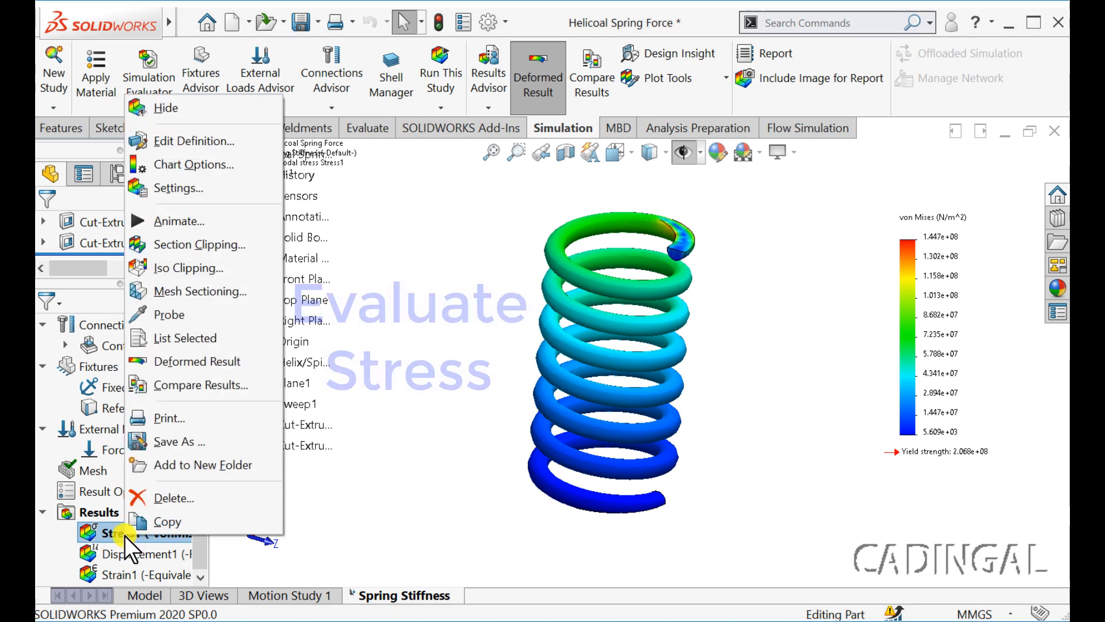
click(182, 139)
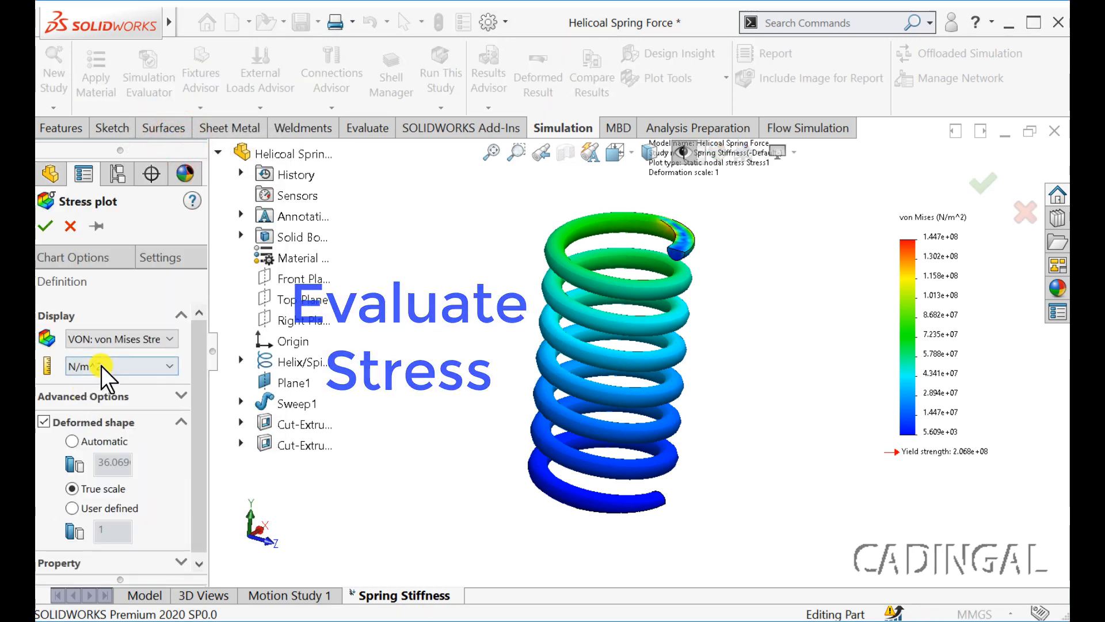
click(102, 366)
click(110, 424)
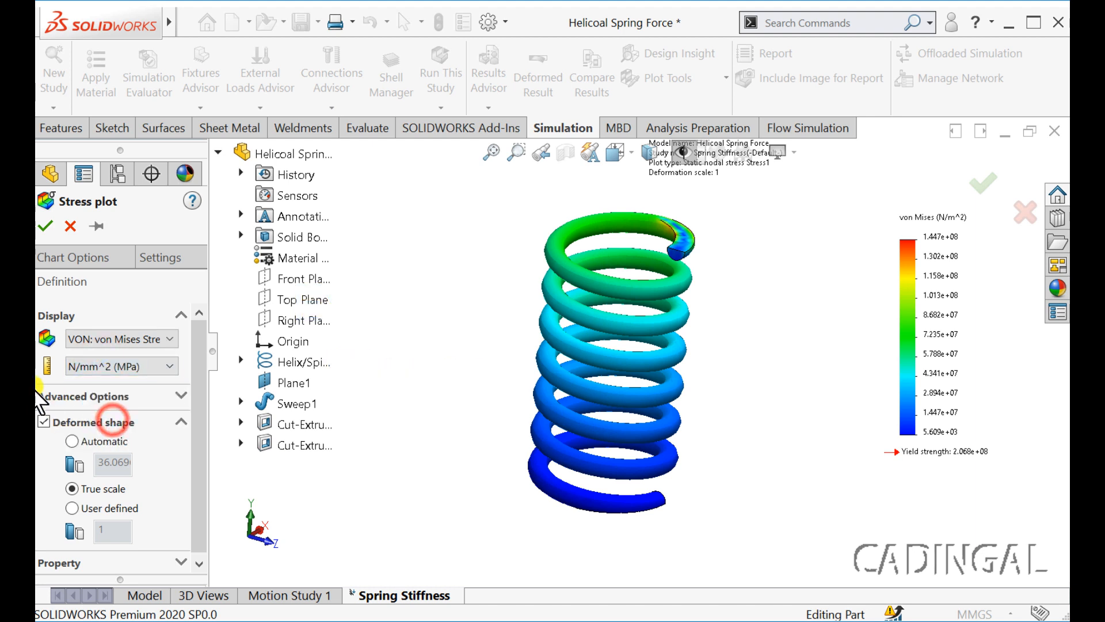
click(88, 257)
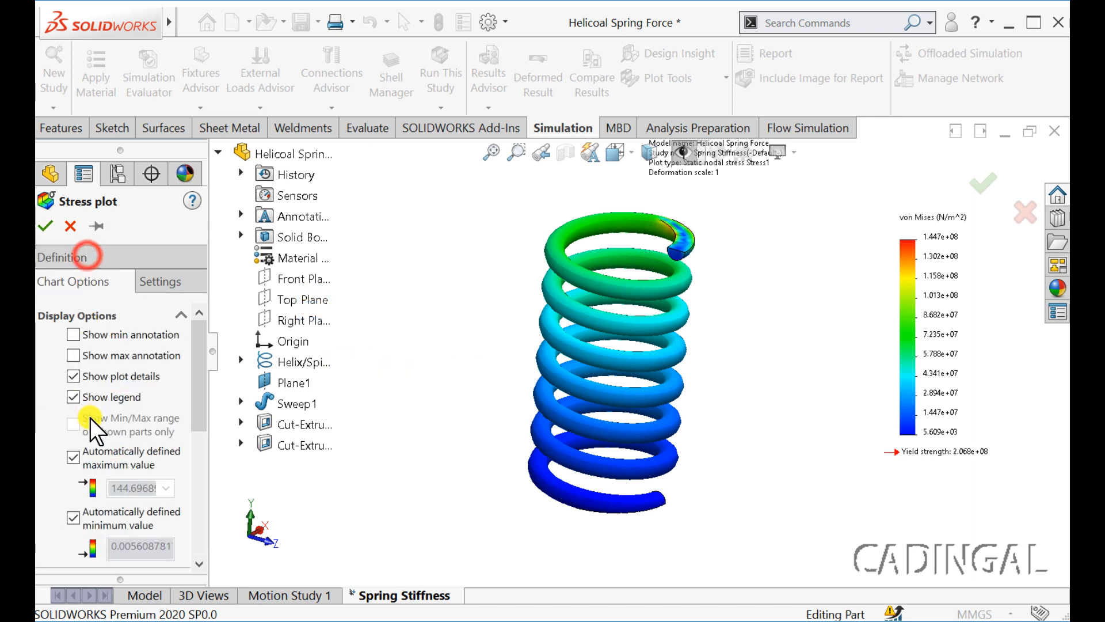
scroll(90, 420, down, 5)
click(100, 523)
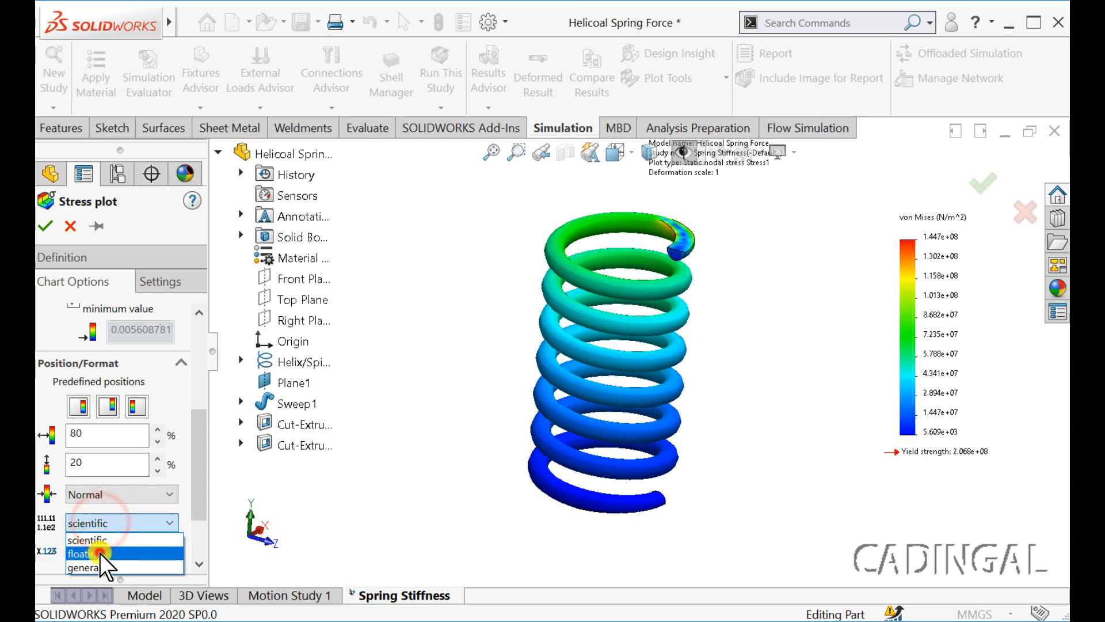
click(99, 553)
click(45, 226)
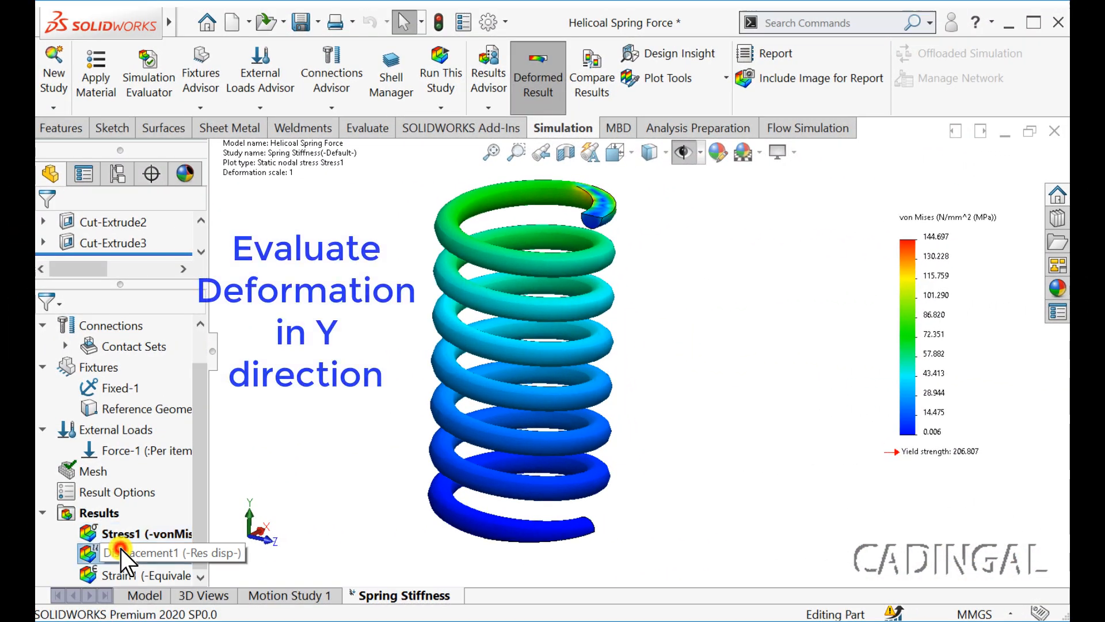
- Show the displacement result and change its plotted component to UY: Y Displacement in mm
double_click(120, 548)
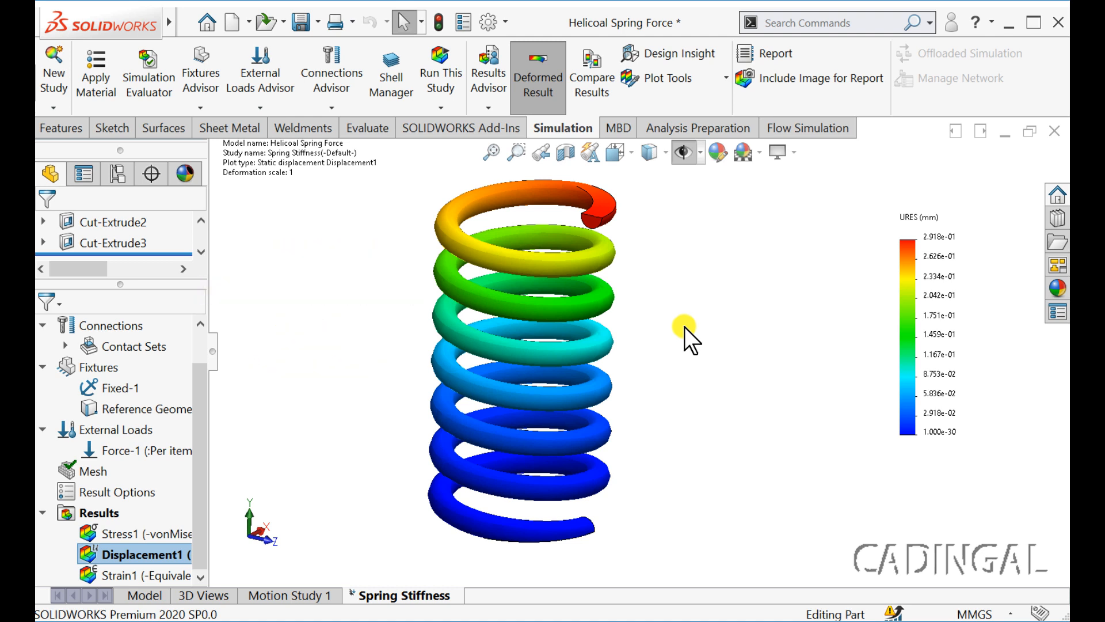
right_click(128, 550)
click(192, 153)
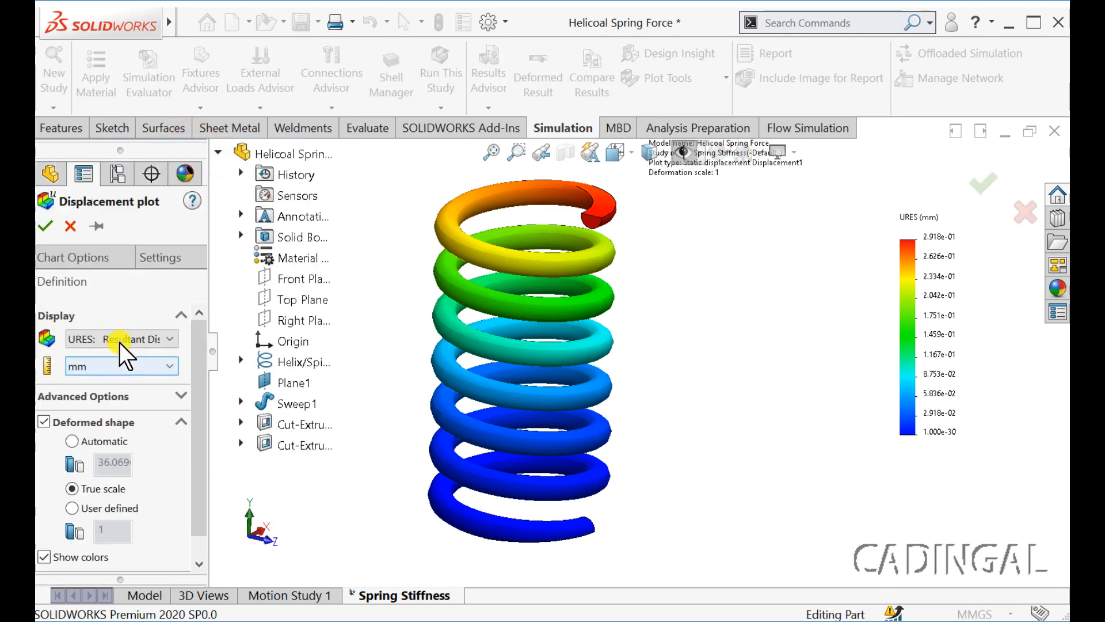
click(120, 340)
click(120, 366)
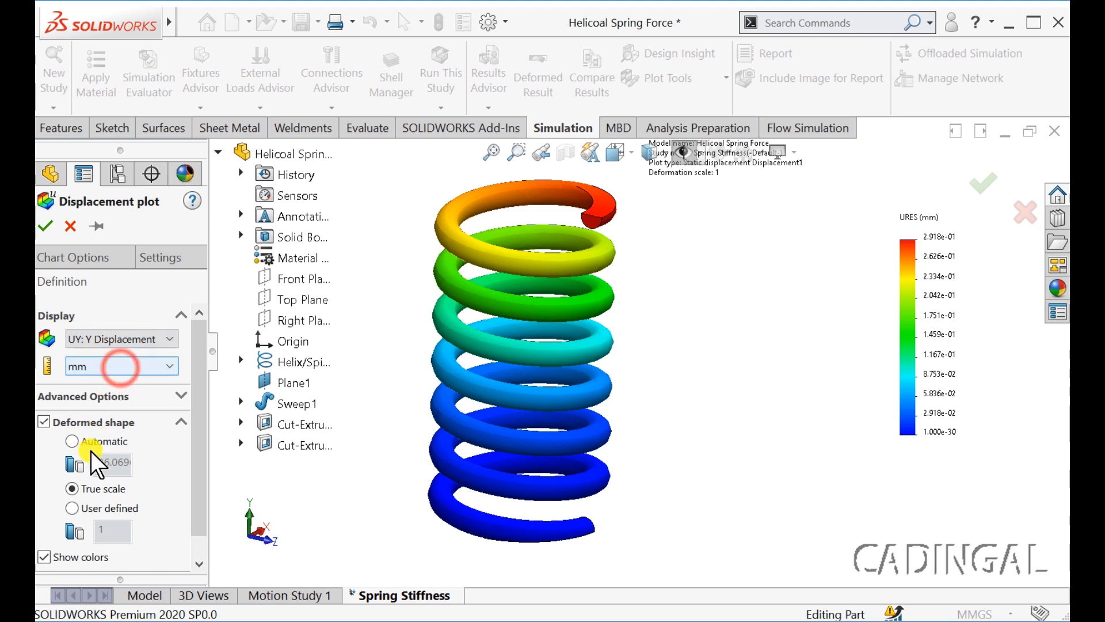
- Give the displacement plot's deformed shape a user-defined scale factor of 100 and accept the plot
click(72, 507)
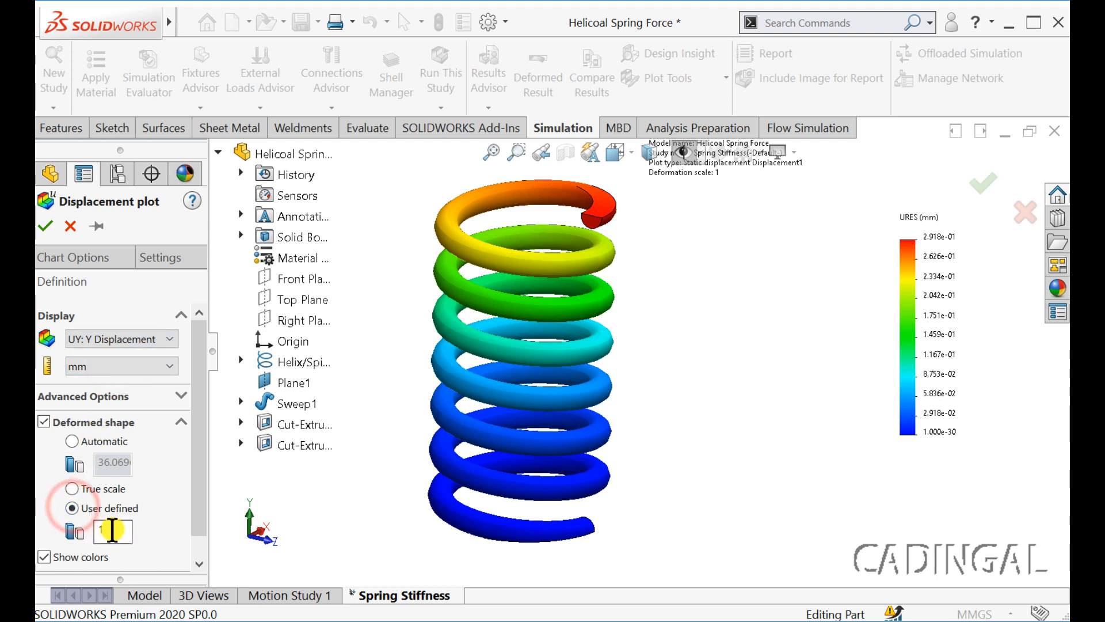
click(113, 529)
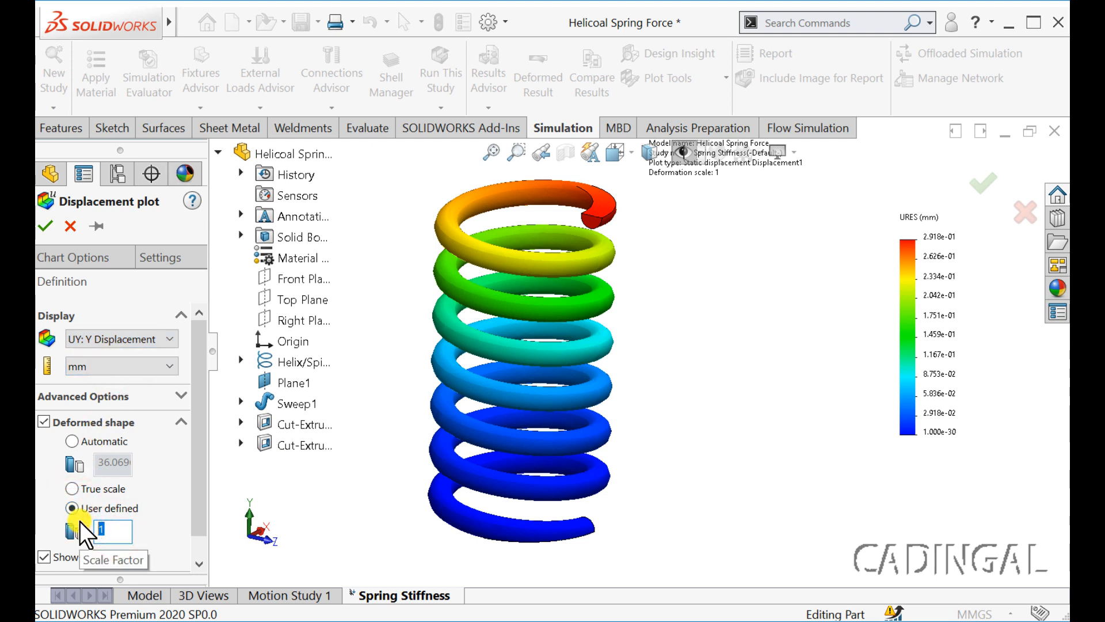
text(00)
click(42, 228)
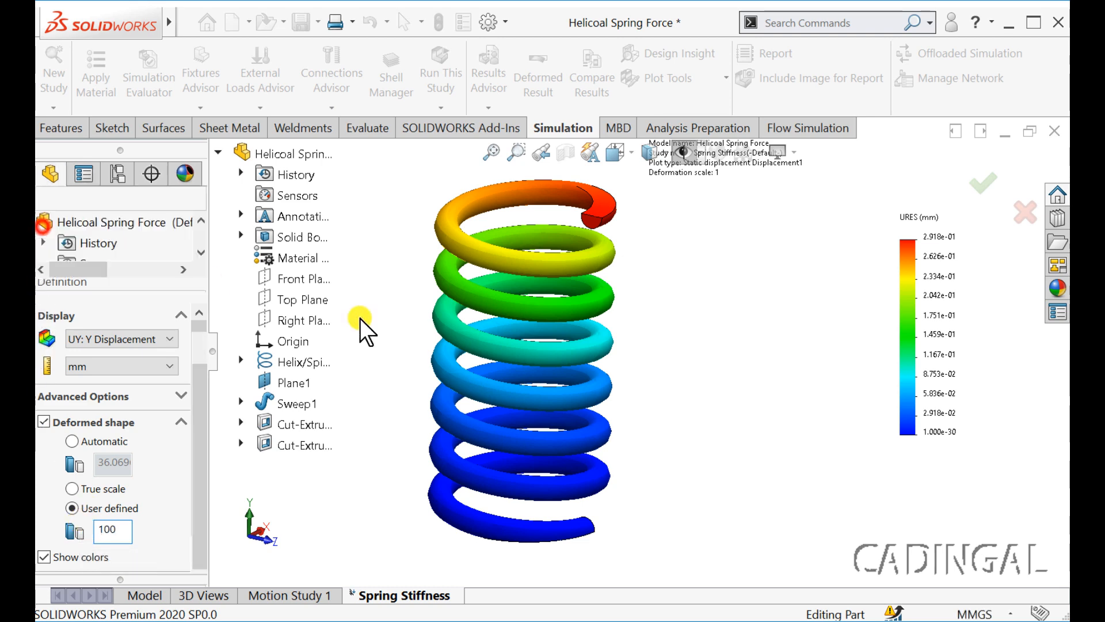
scroll(519, 443, down, 2)
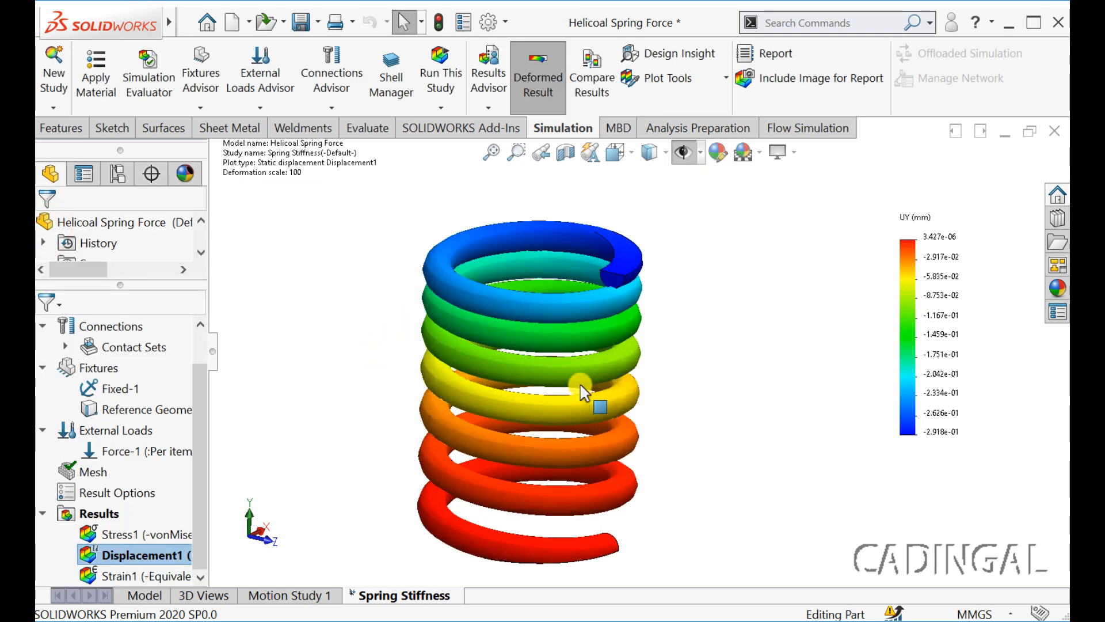
- Animate the Y displacement plot to examine how the spring deforms under the load
right_click(118, 555)
click(181, 241)
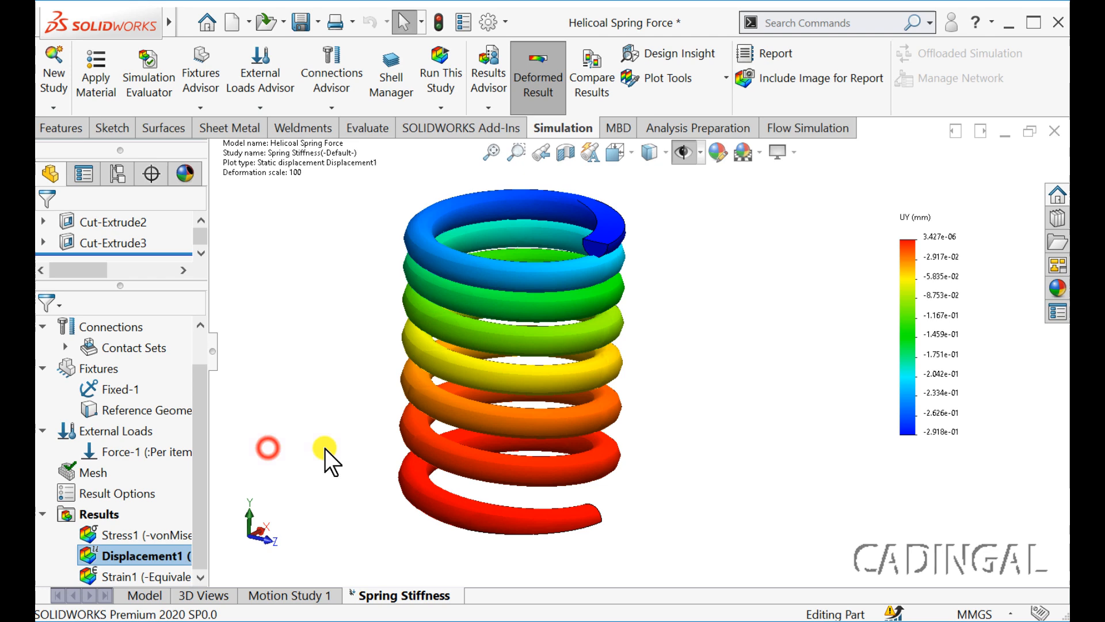
scroll(325, 448, up, 3)
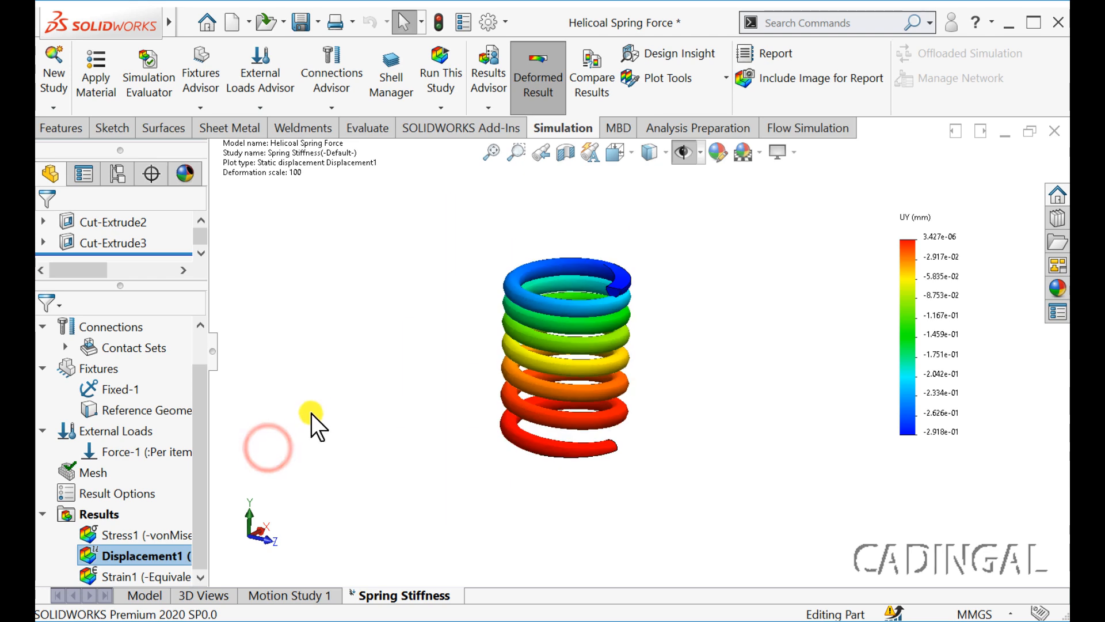
scroll(314, 410, down, 1)
scroll(521, 248, up, 1)
scroll(510, 291, down, 1)
scroll(499, 346, down, 1)
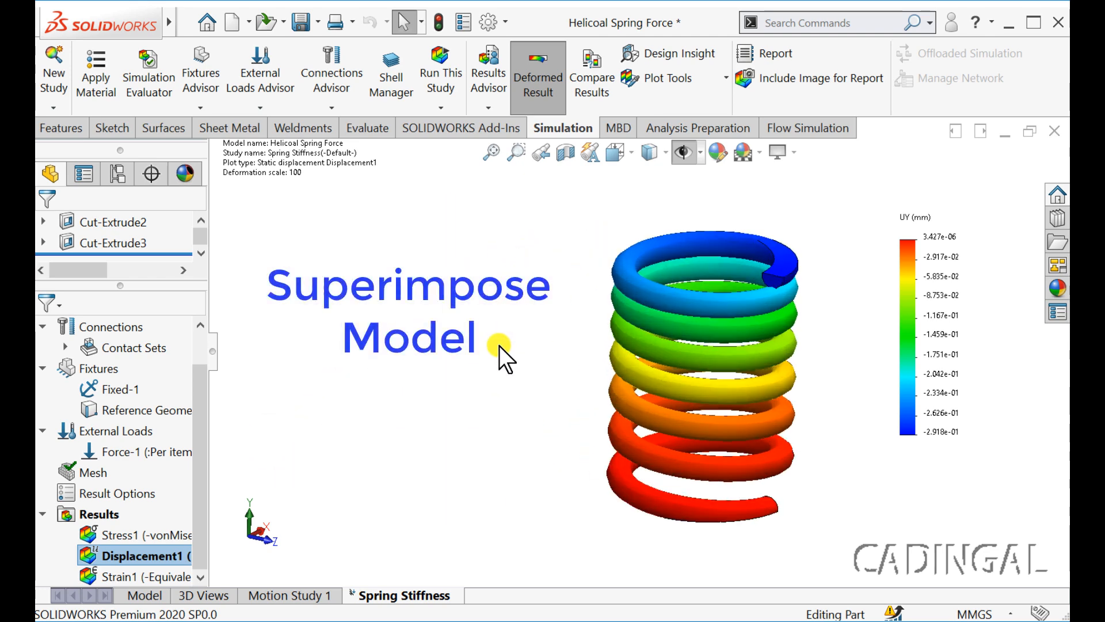
- Reopen the Y displacement plot's definition and switch its legend number format to floating
right_click(108, 554)
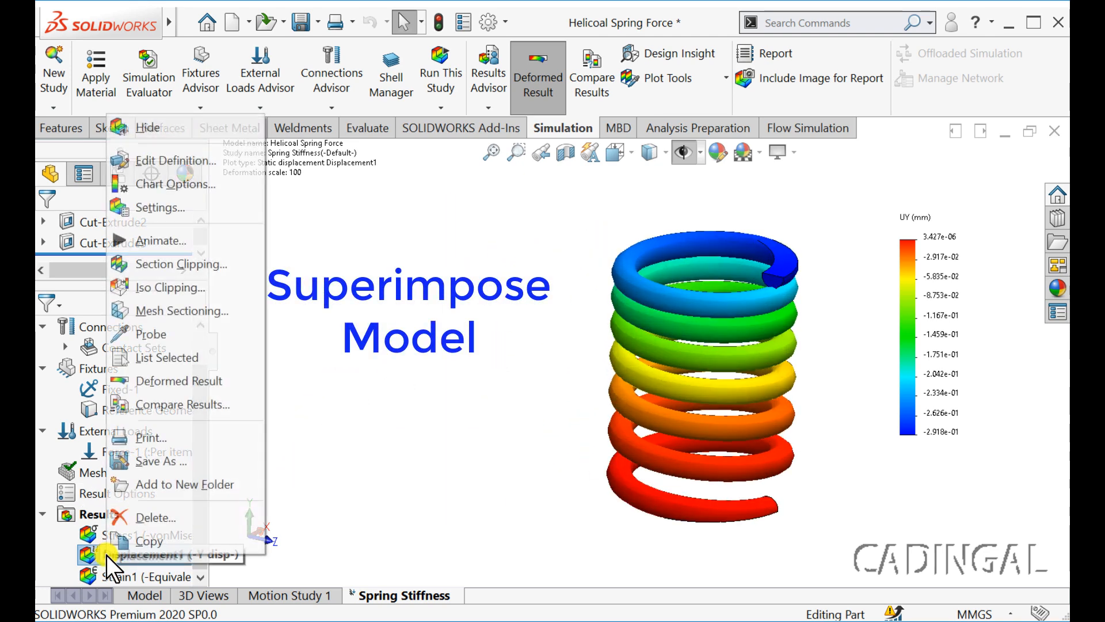
click(159, 162)
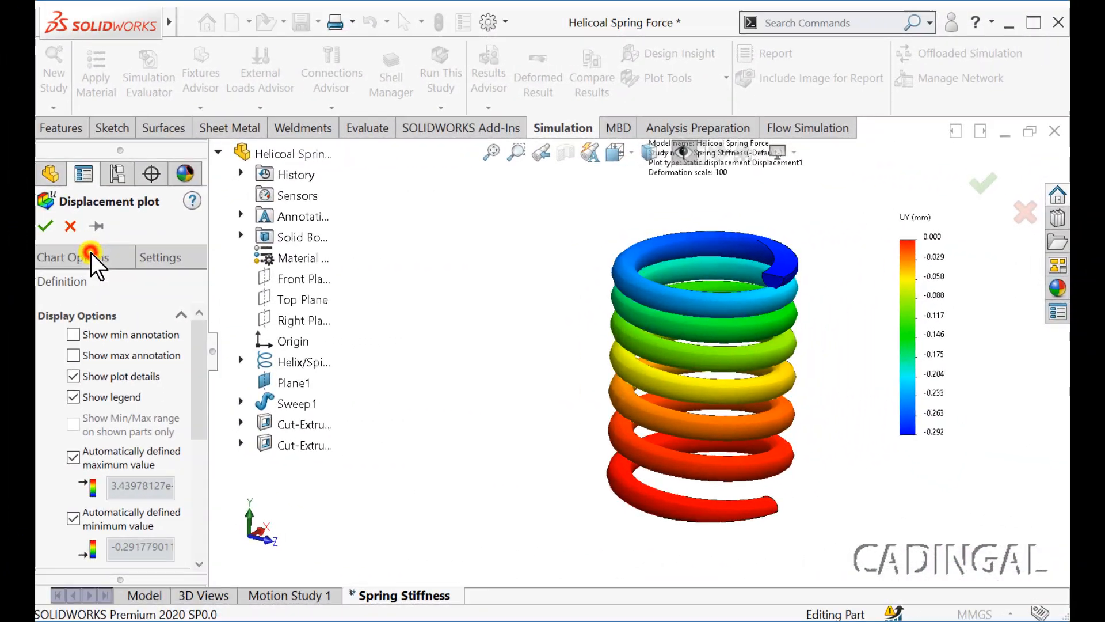
click(91, 253)
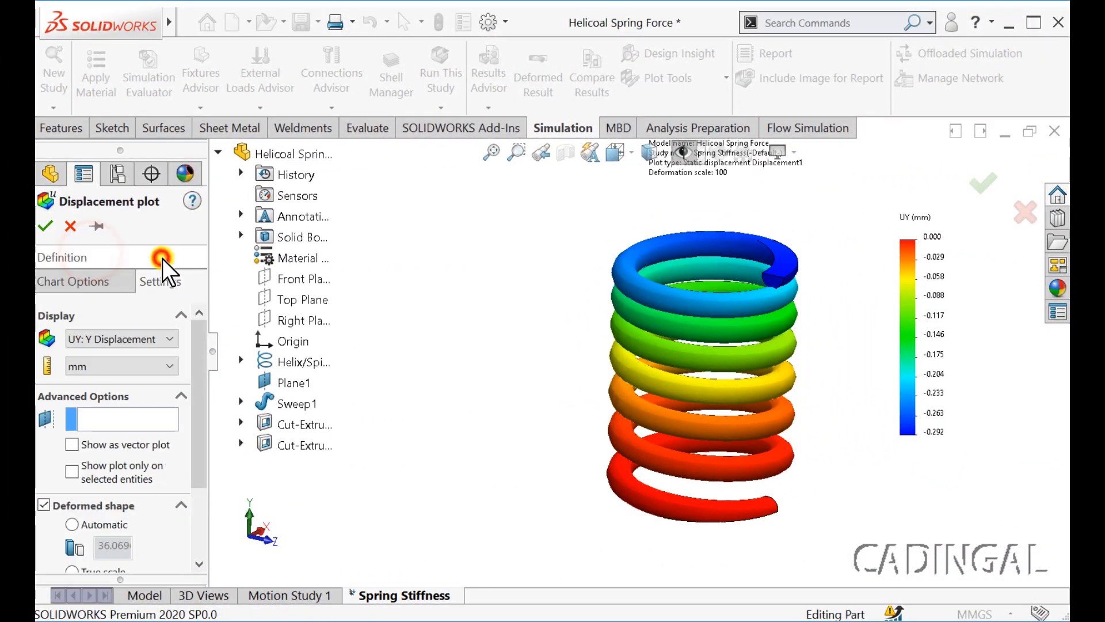
- Superimpose the undeformed model on the deformed shape as translucent with a transparency of 0.2
click(162, 259)
click(189, 402)
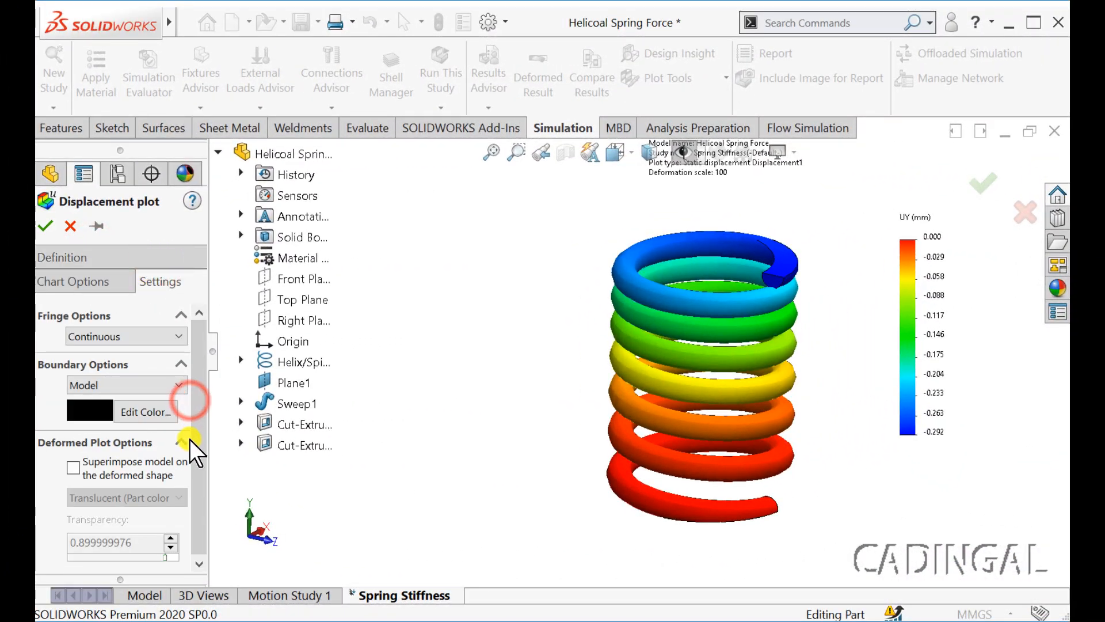
click(73, 469)
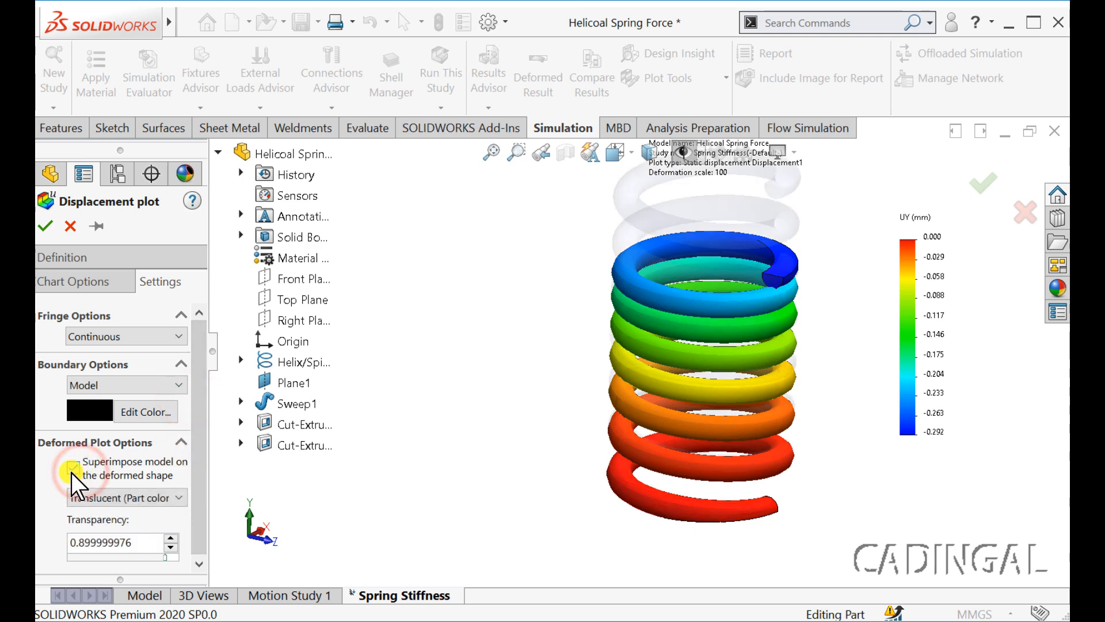
drag(161, 564, 81, 565)
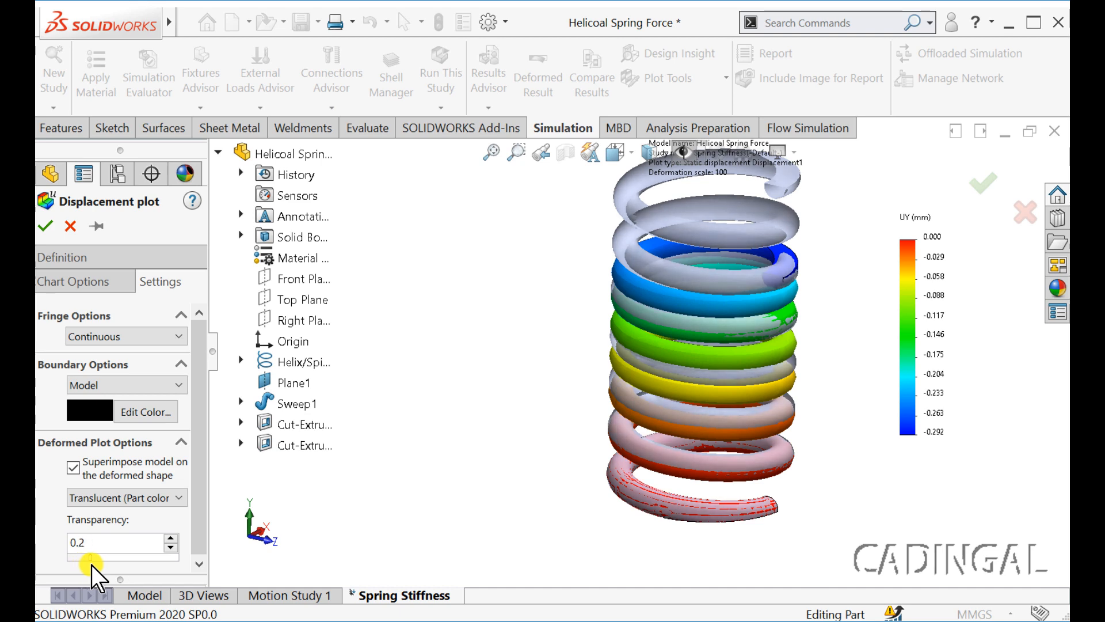
- Accept the displacement plot's settings with the translucent undeformed model superimposed on the deformed shape
drag(91, 565, 91, 565)
click(45, 226)
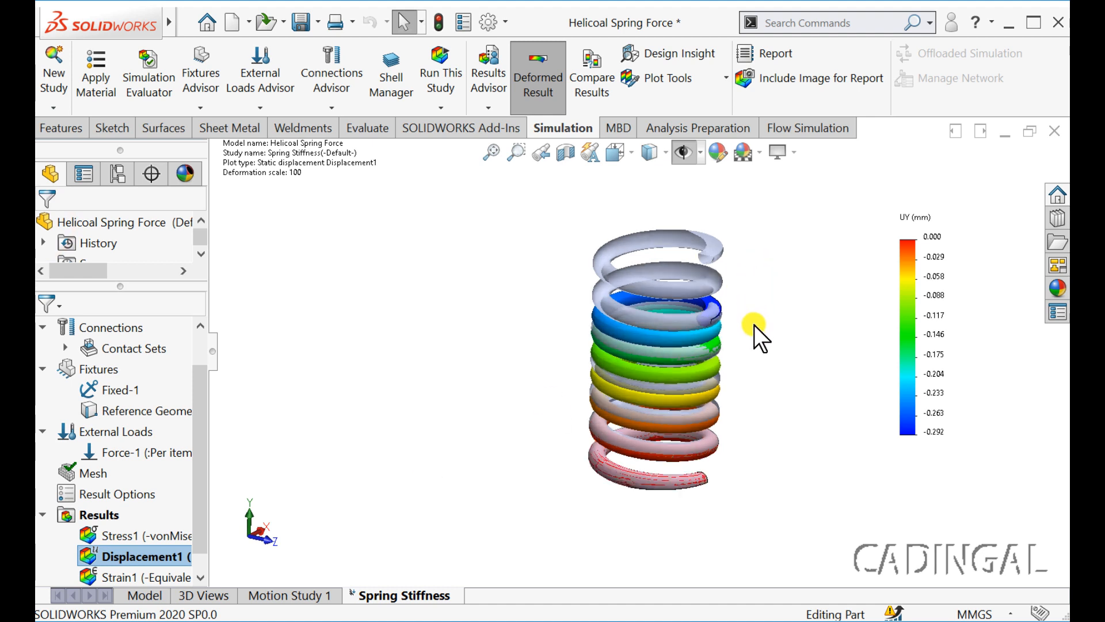
- Animate the Y displacement plot to compare the deforming spring with the superimposed undeformed model from a side-on view
scroll(755, 327, down, 2)
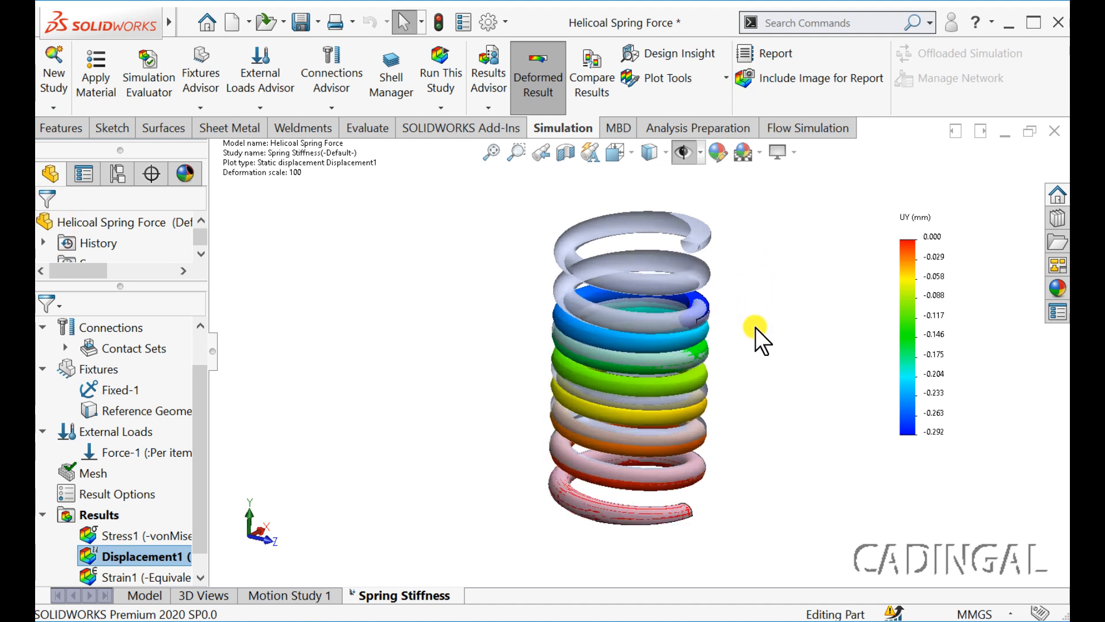
scroll(561, 371, down, 1)
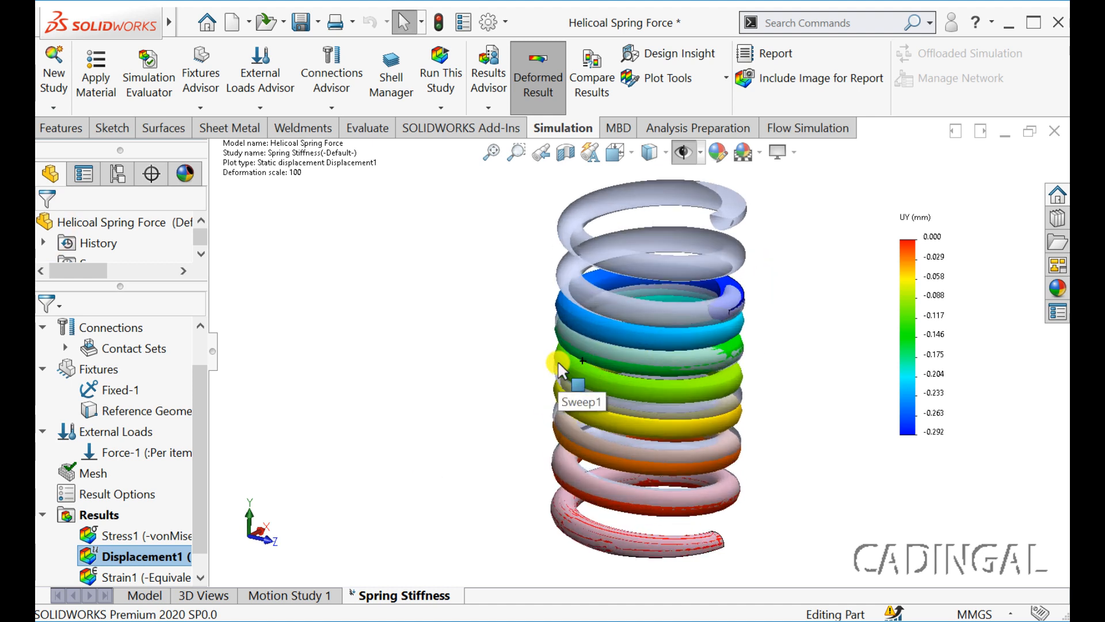
right_click(99, 553)
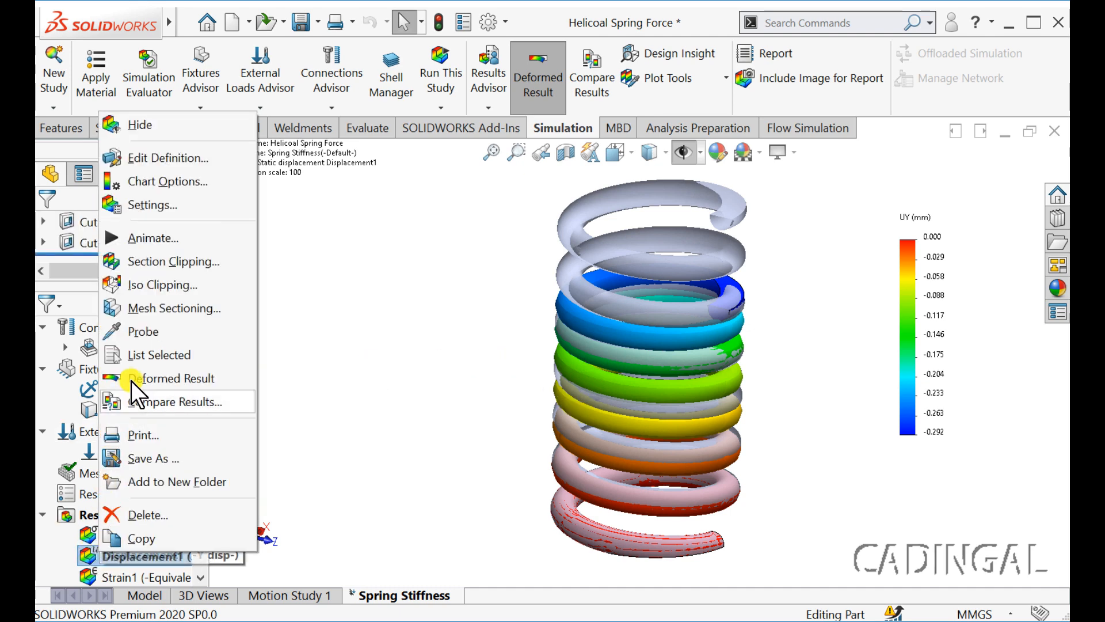
click(137, 237)
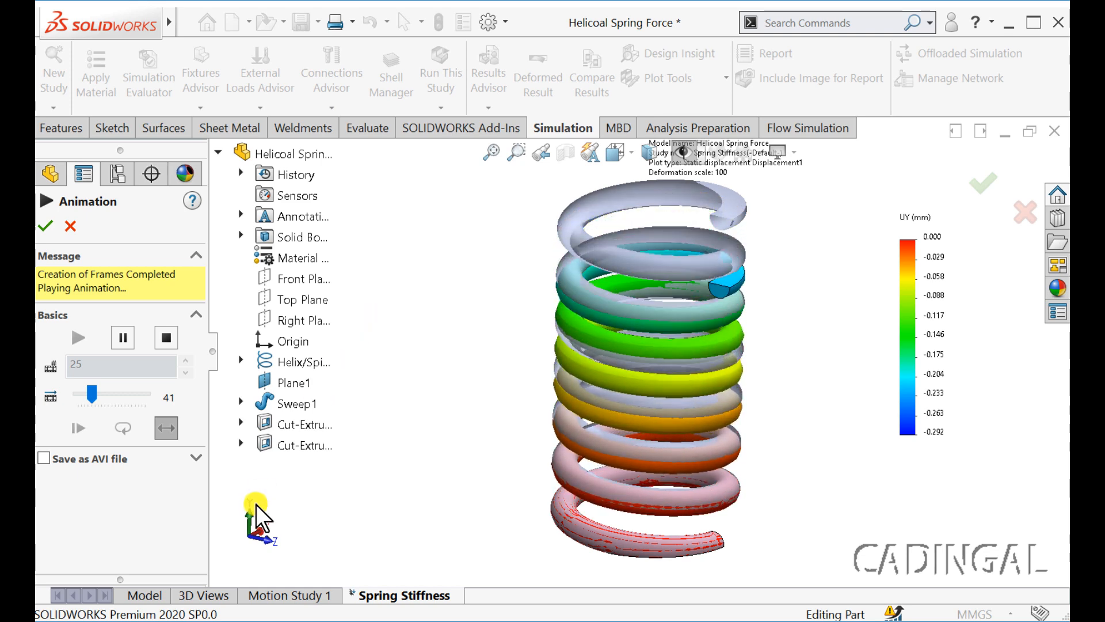
middle_drag(380, 508, 388, 489)
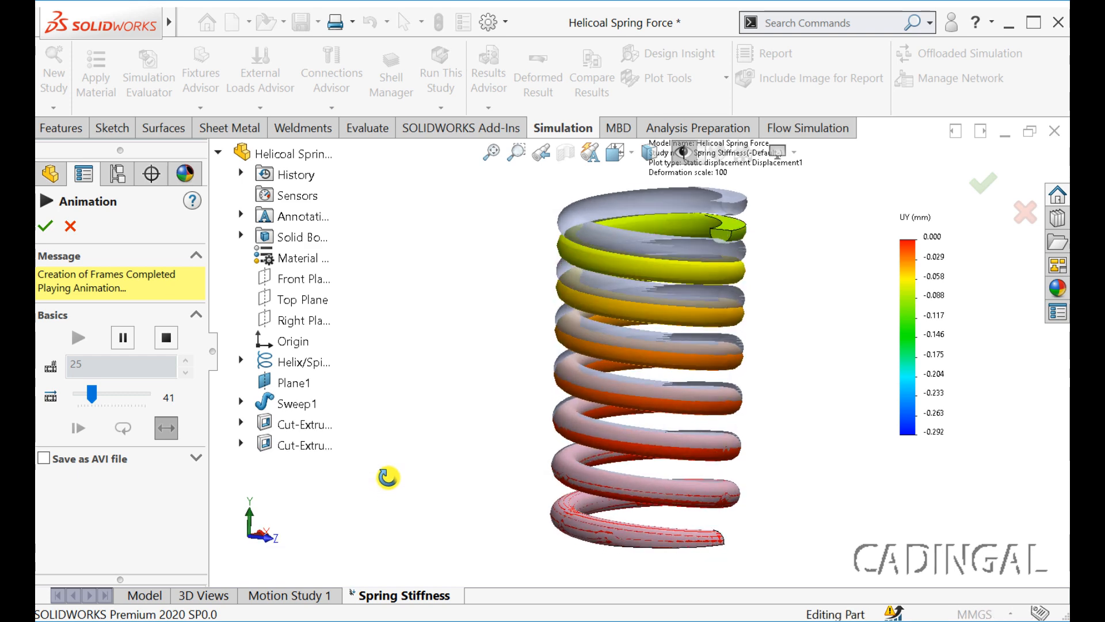